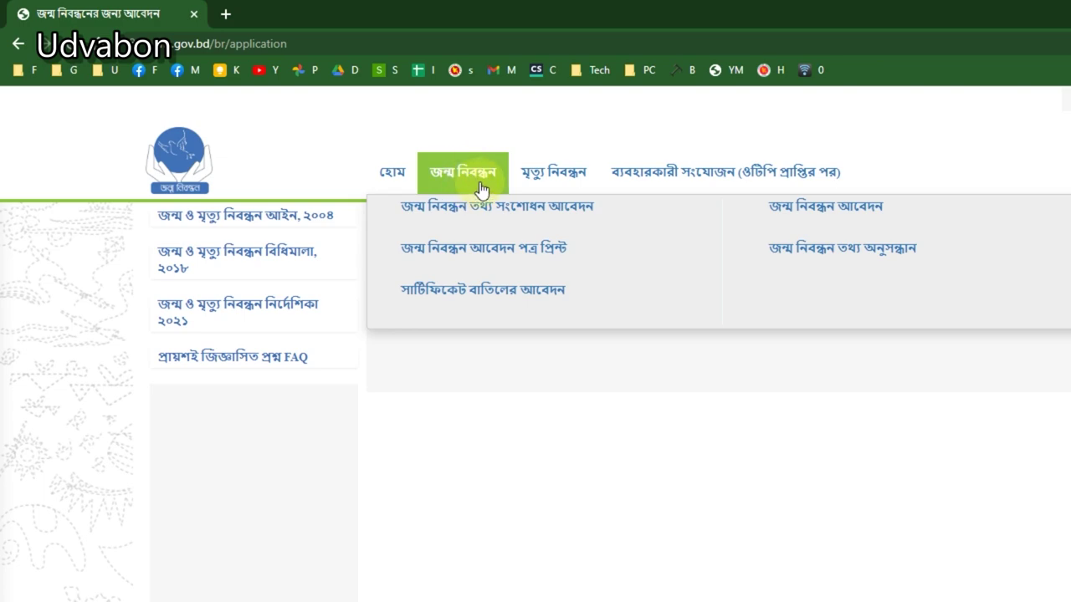
Step: Choose জন্ম নিবন্ধন আবেদন under the জন্ম নিবন্ধন menu to open the application form
click(829, 209)
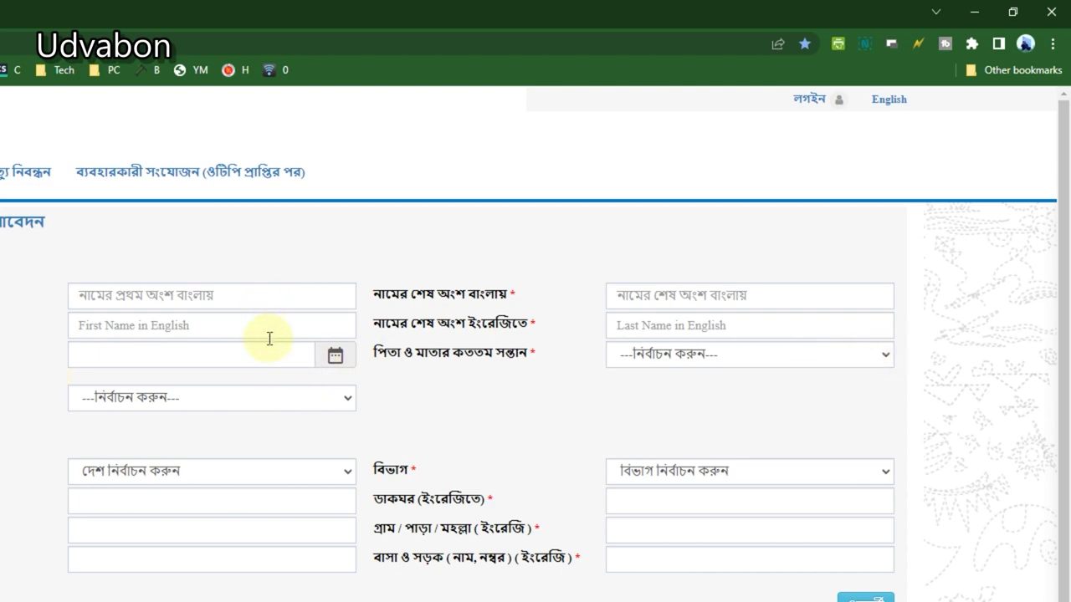
Step: Bring up the date-of-birth calendar and navigate to the 2010–2019 decade
click(267, 353)
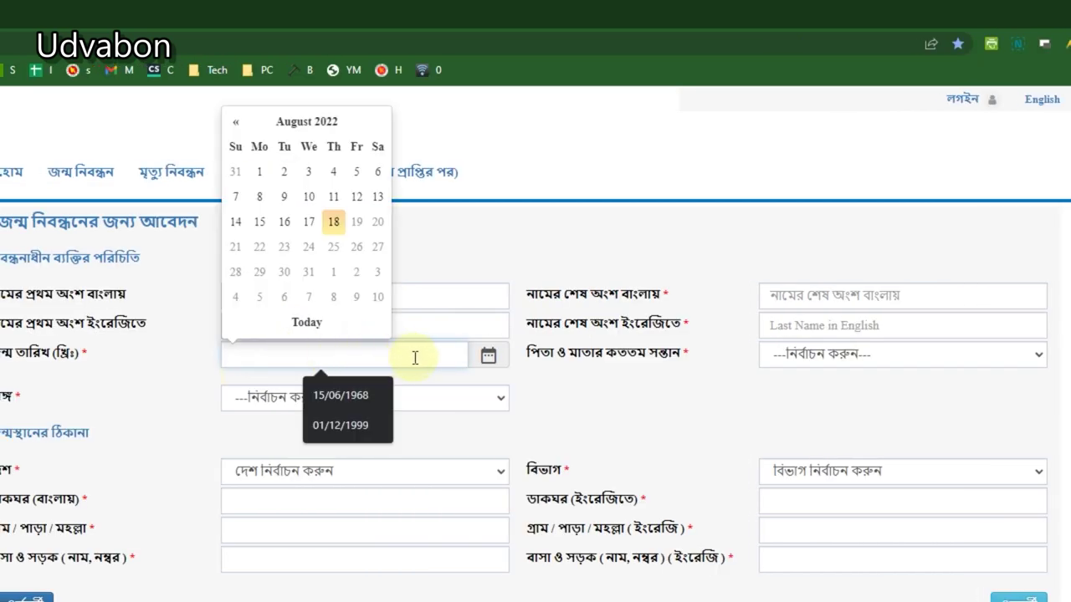
click(488, 356)
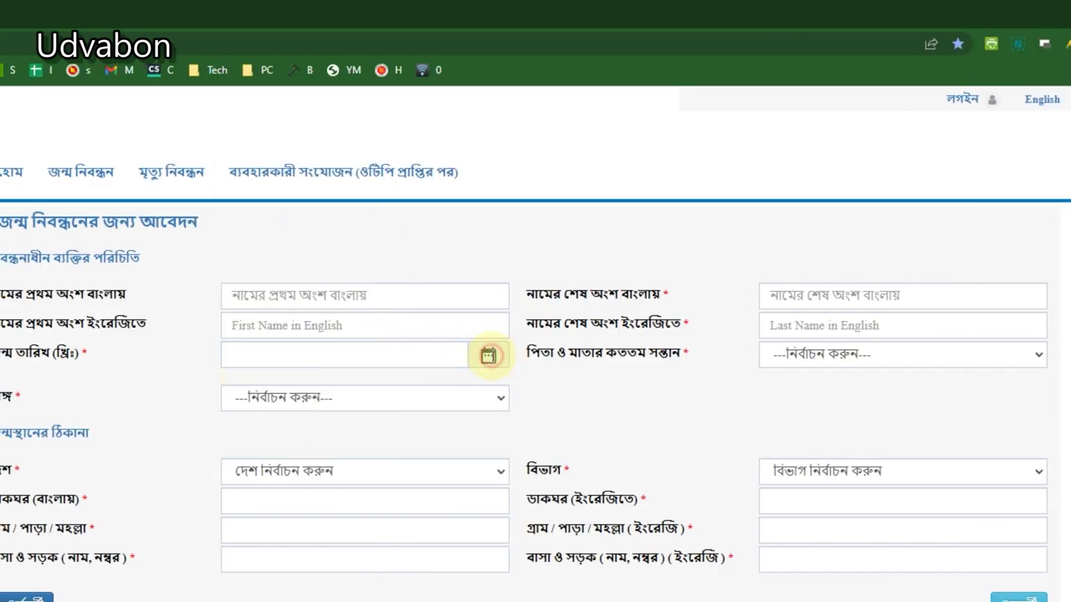
click(488, 356)
click(488, 355)
click(414, 357)
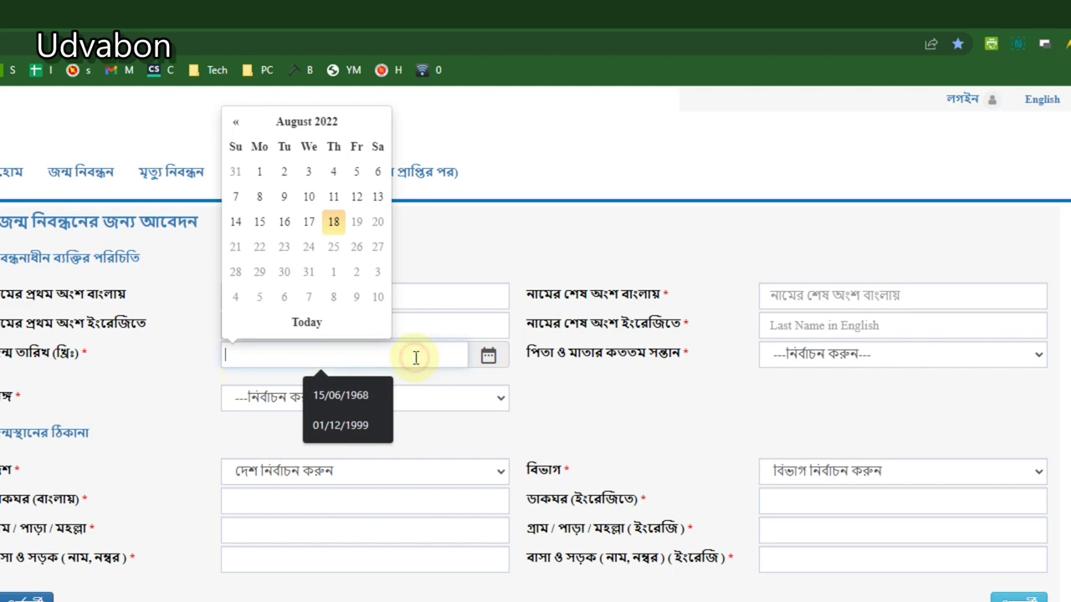
click(324, 134)
click(316, 144)
click(298, 146)
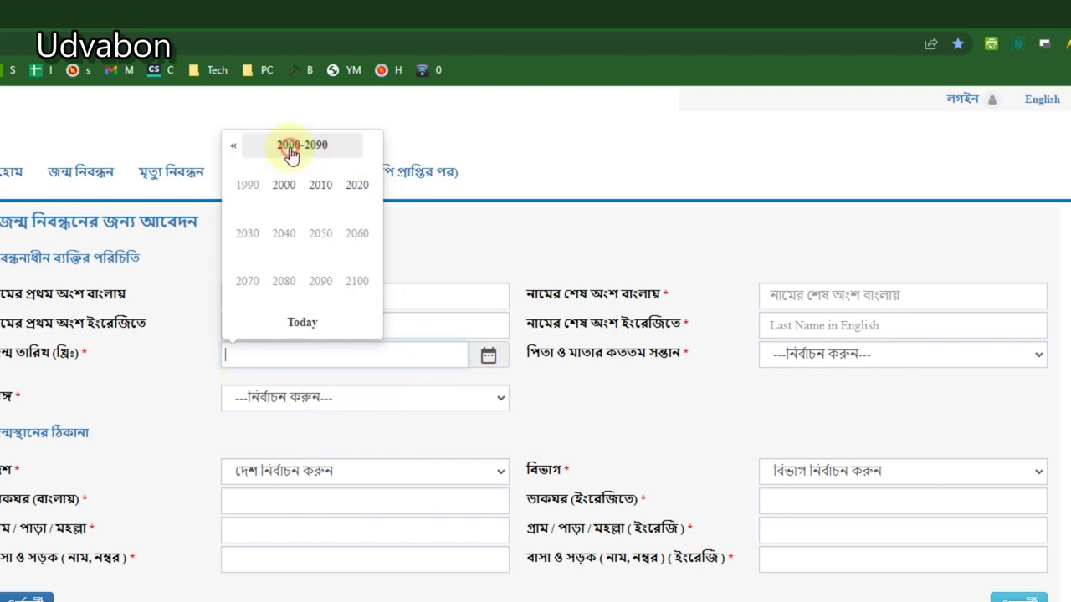
click(321, 185)
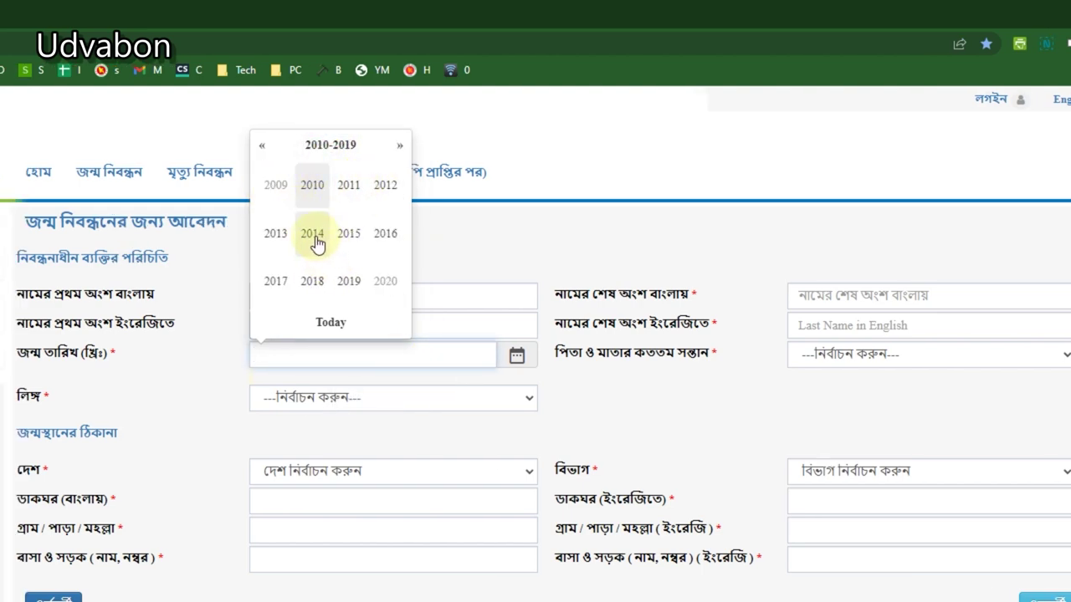
click(316, 192)
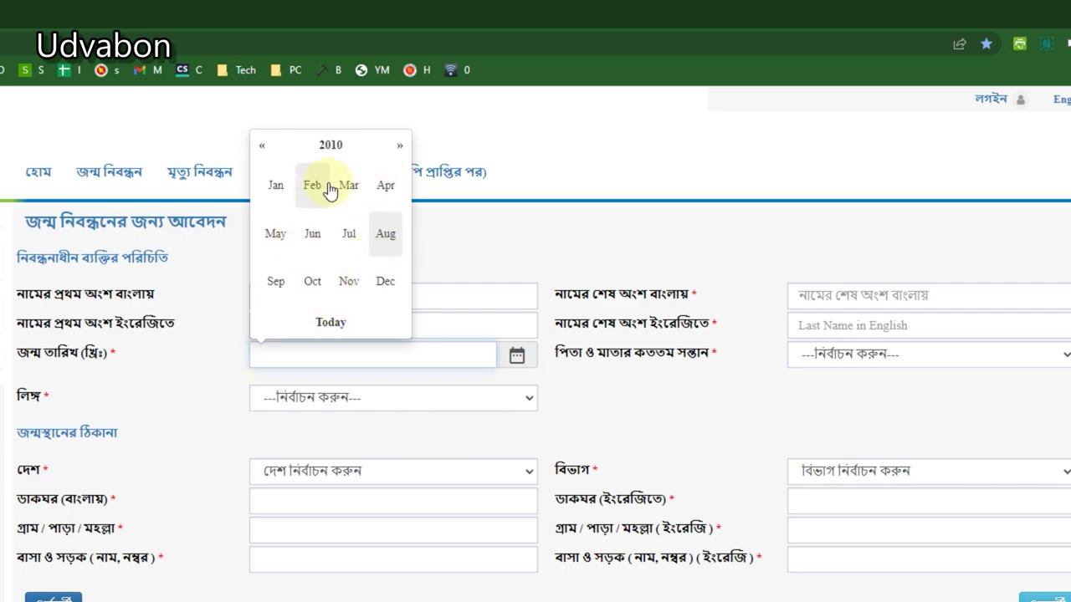
click(316, 184)
click(270, 288)
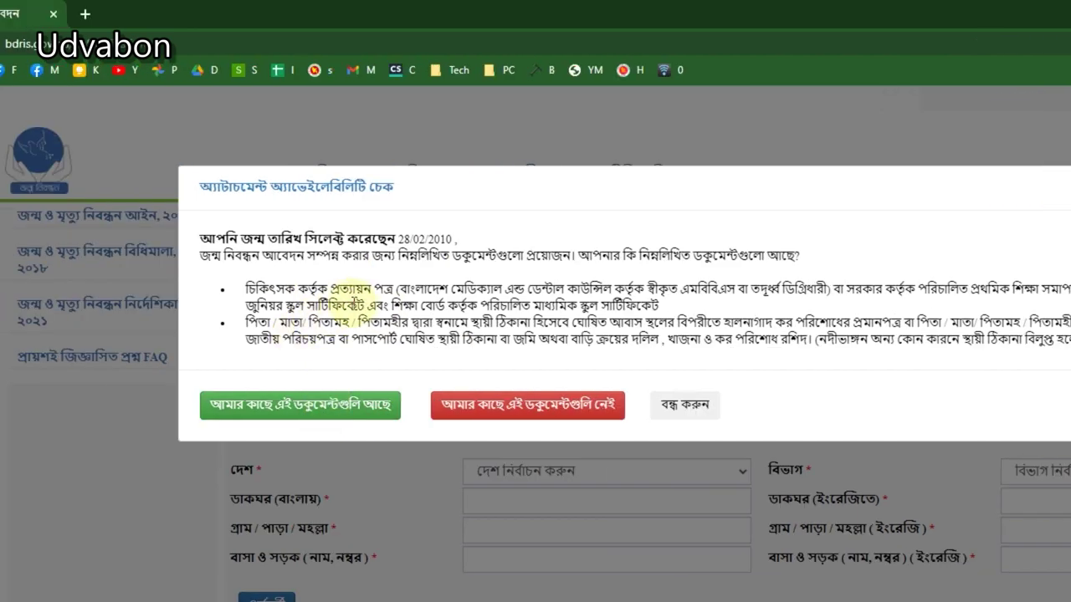
drag(351, 289, 360, 308)
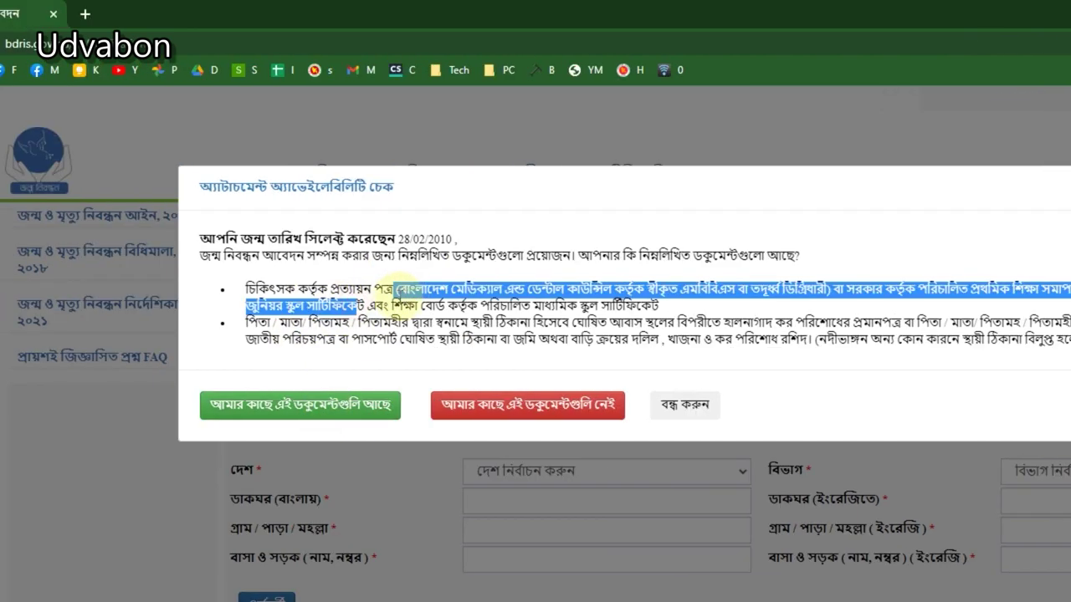
click(293, 406)
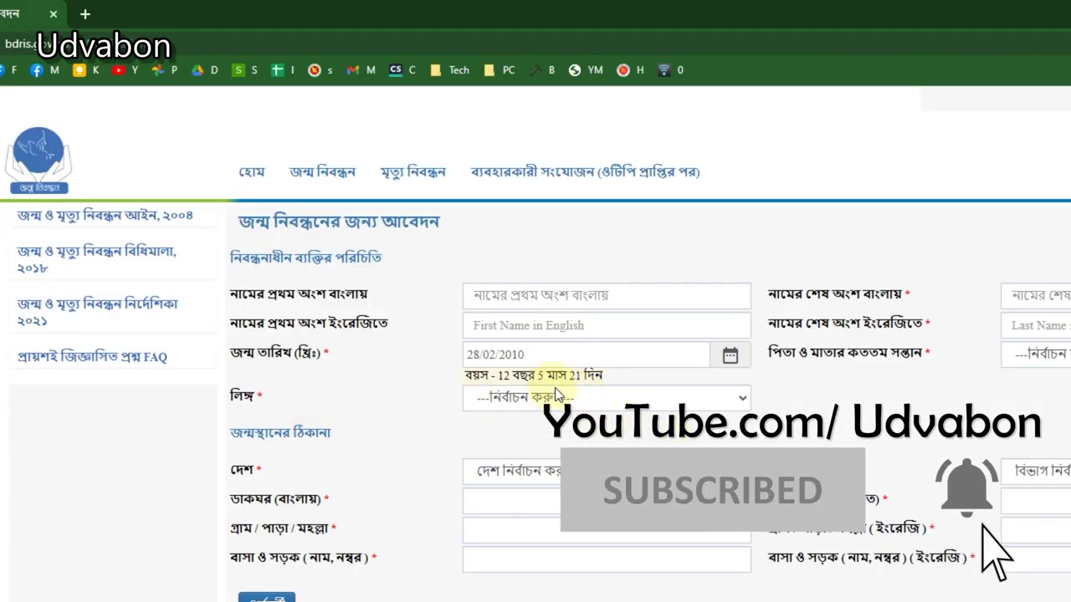
Step: Set the gender to পুরুষ and the child order to ২০
click(581, 399)
click(513, 443)
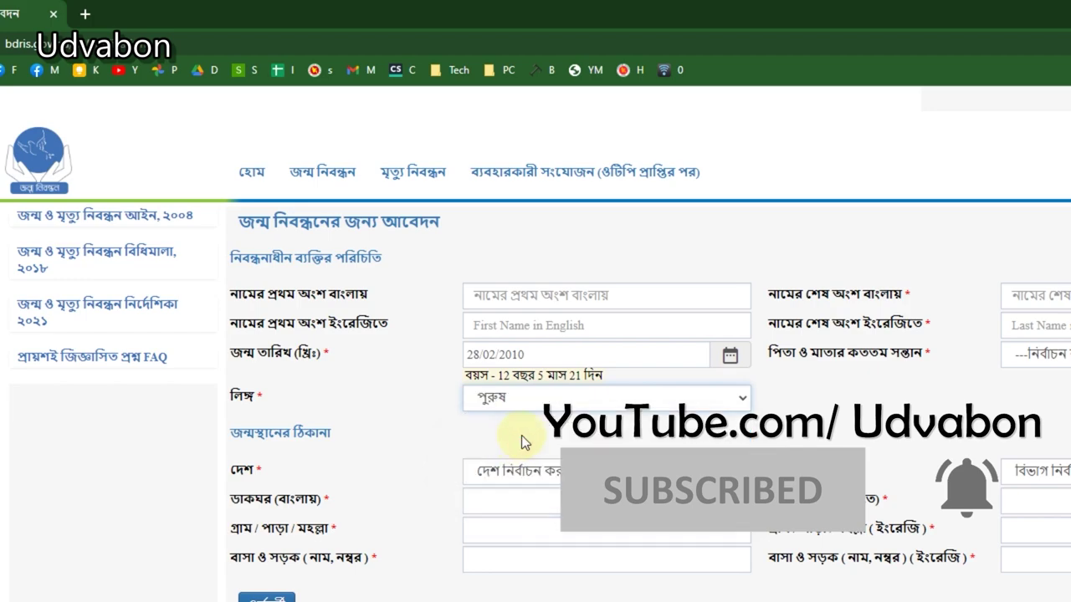
click(1039, 357)
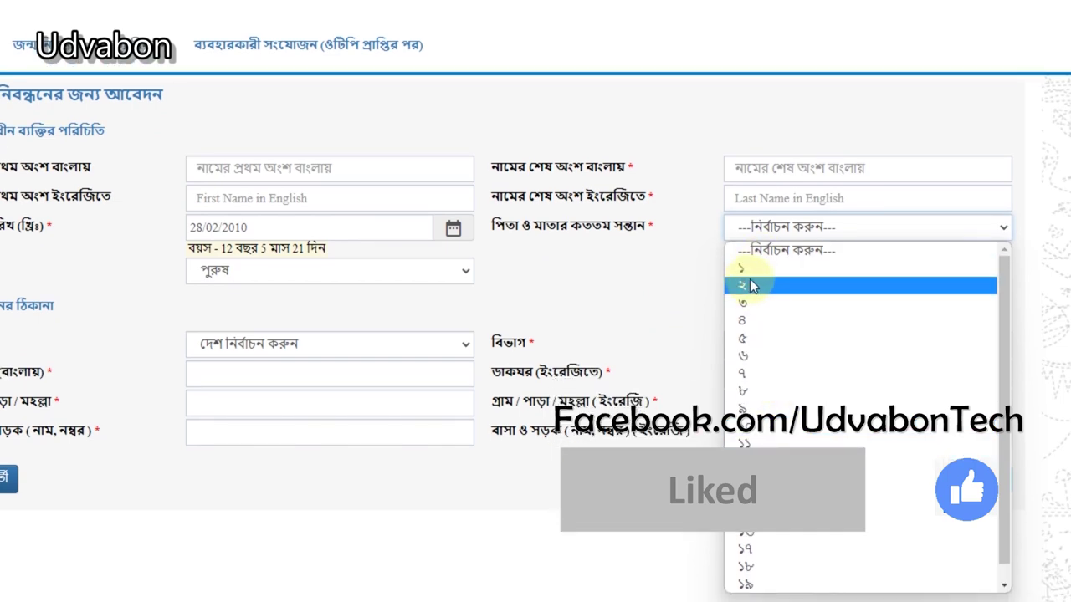
click(803, 266)
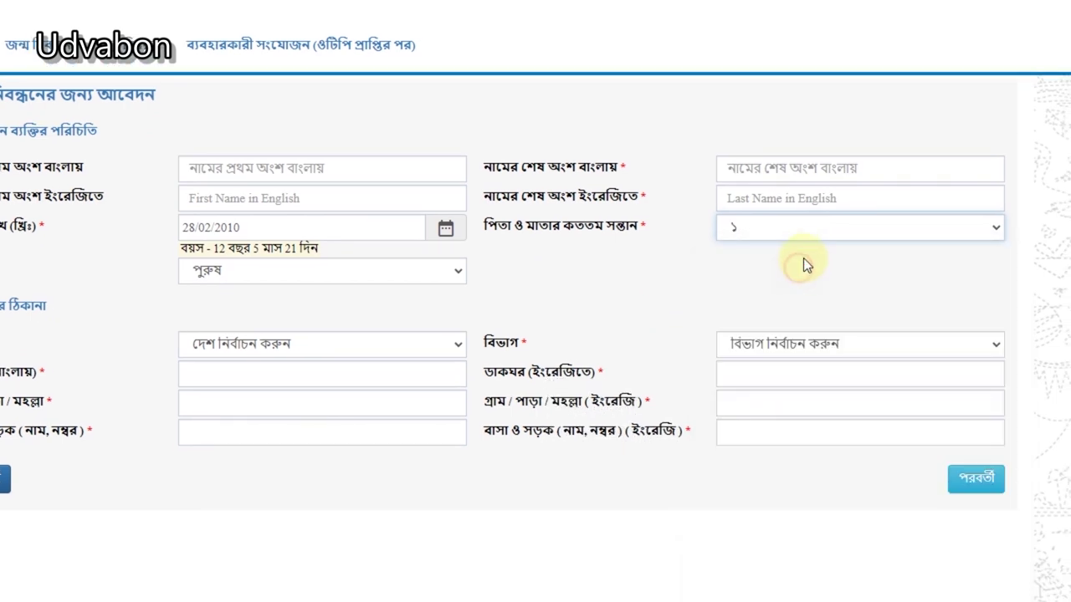
click(727, 234)
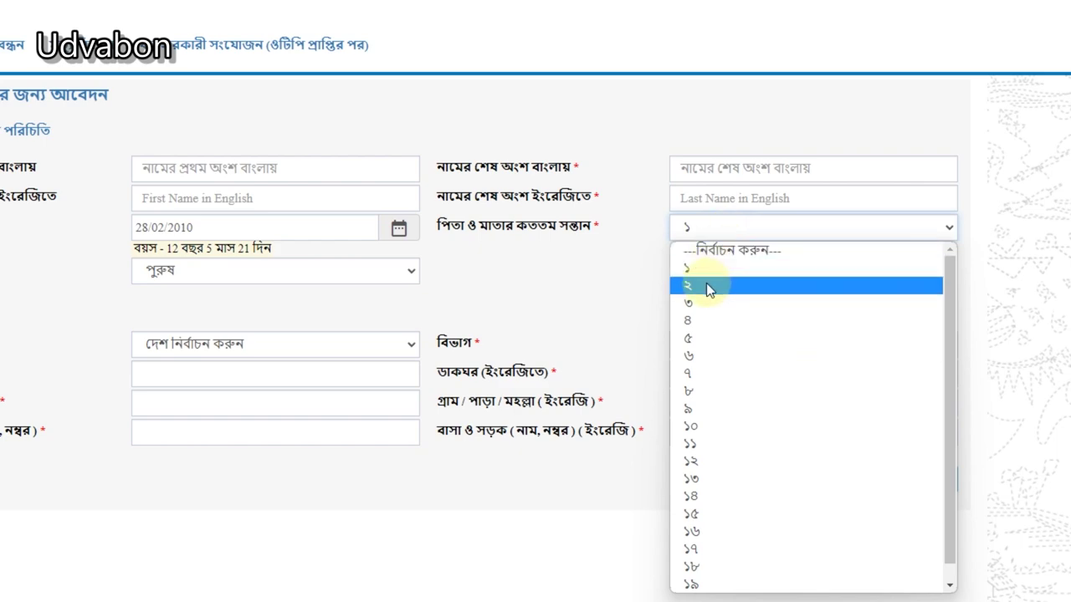
click(694, 266)
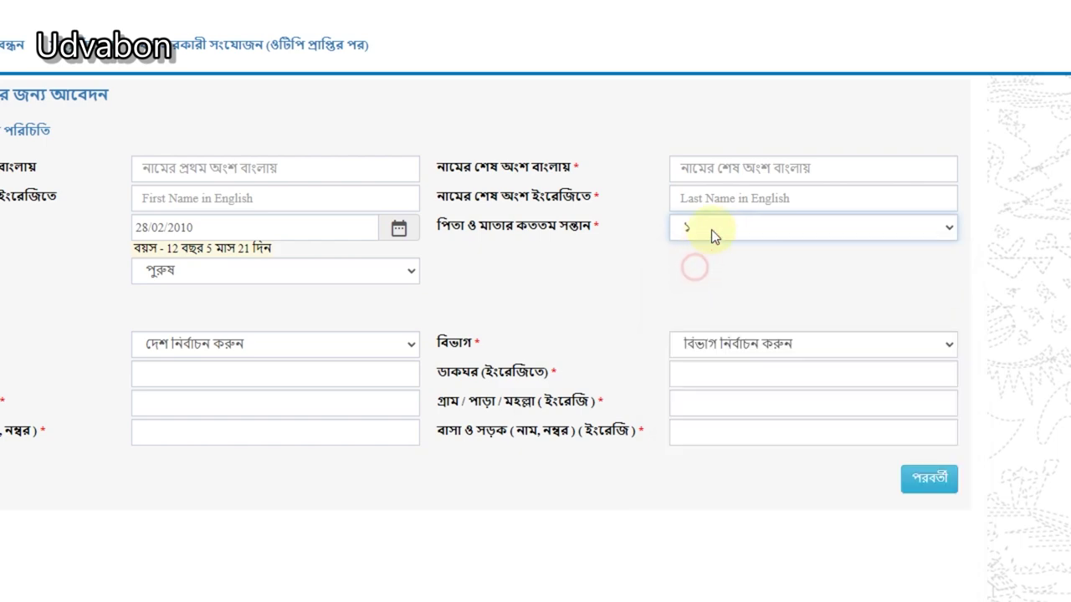
click(711, 229)
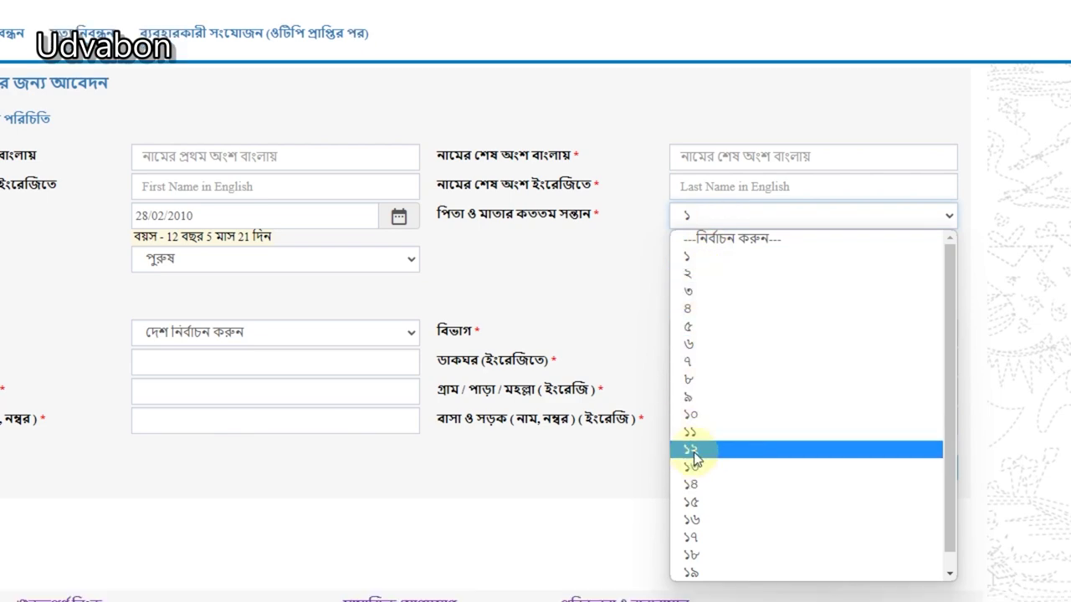
scroll(707, 564, down, 1)
click(694, 575)
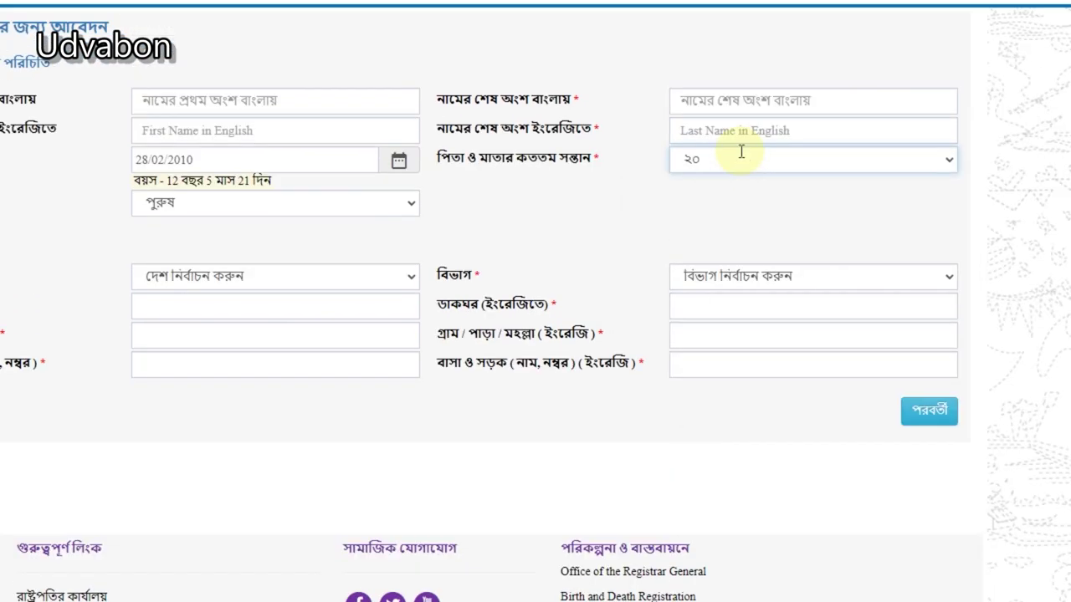
Step: Set the birthplace country to বাংলাদেশ and the division to খুলনা বিভাগ
click(321, 292)
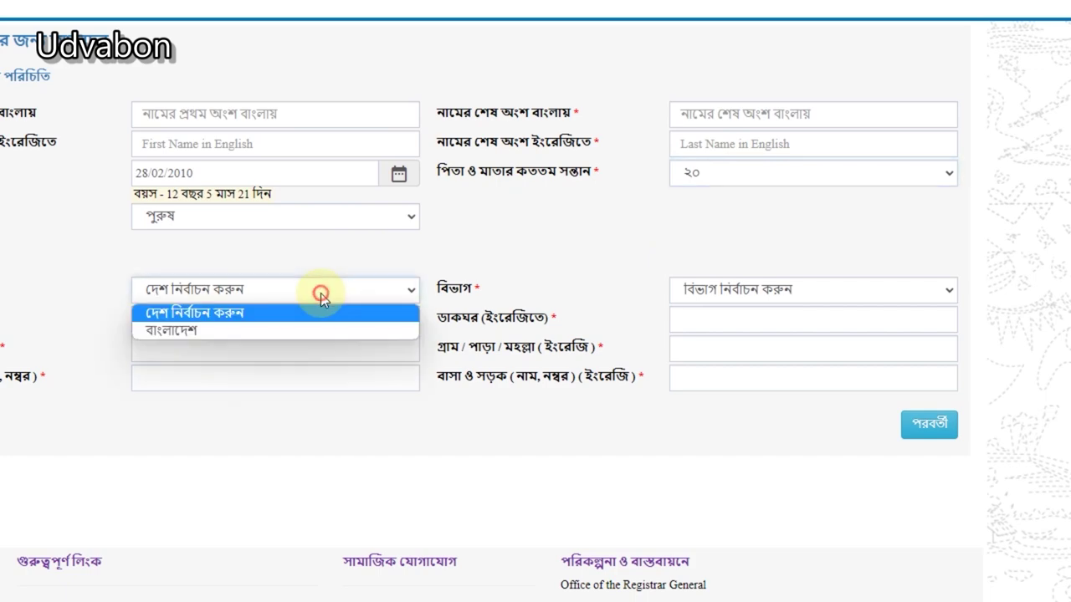
click(284, 330)
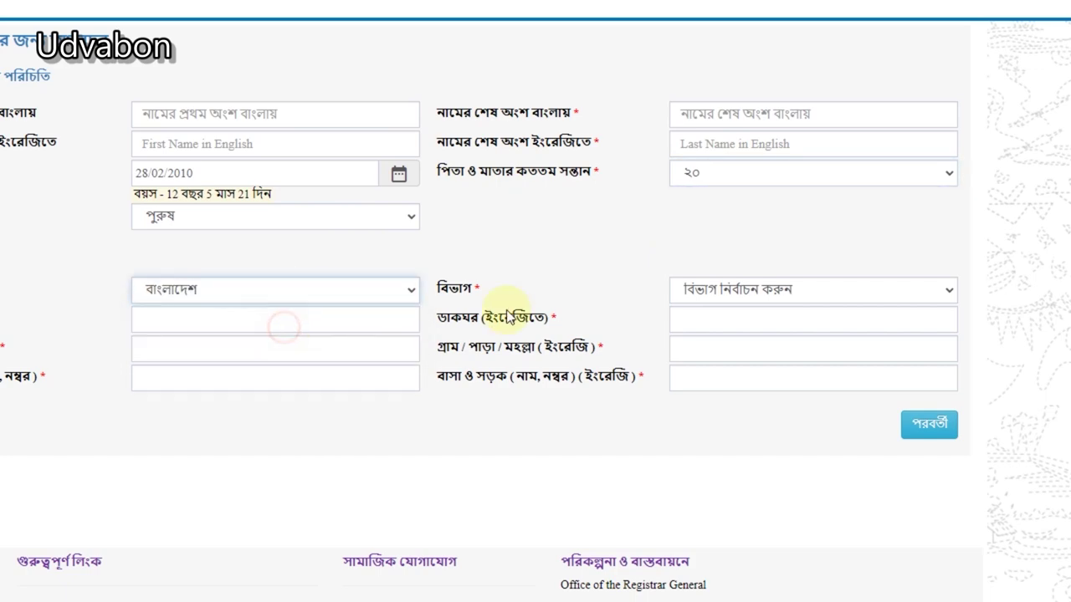
click(793, 290)
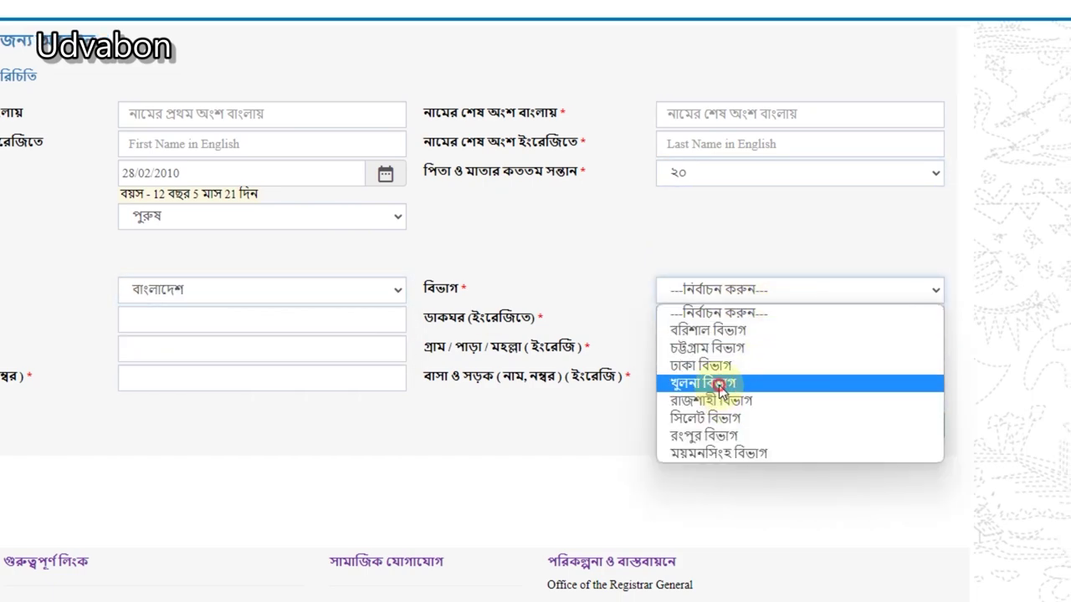
click(724, 382)
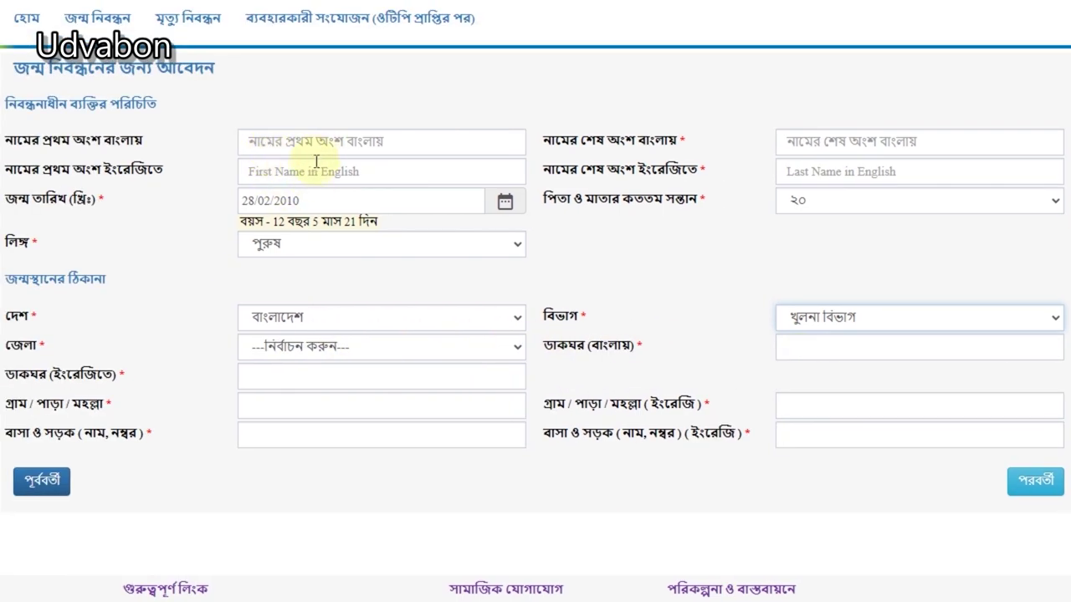
Step: Fill the child's Bangla first and last names from saved suggestions
click(192, 112)
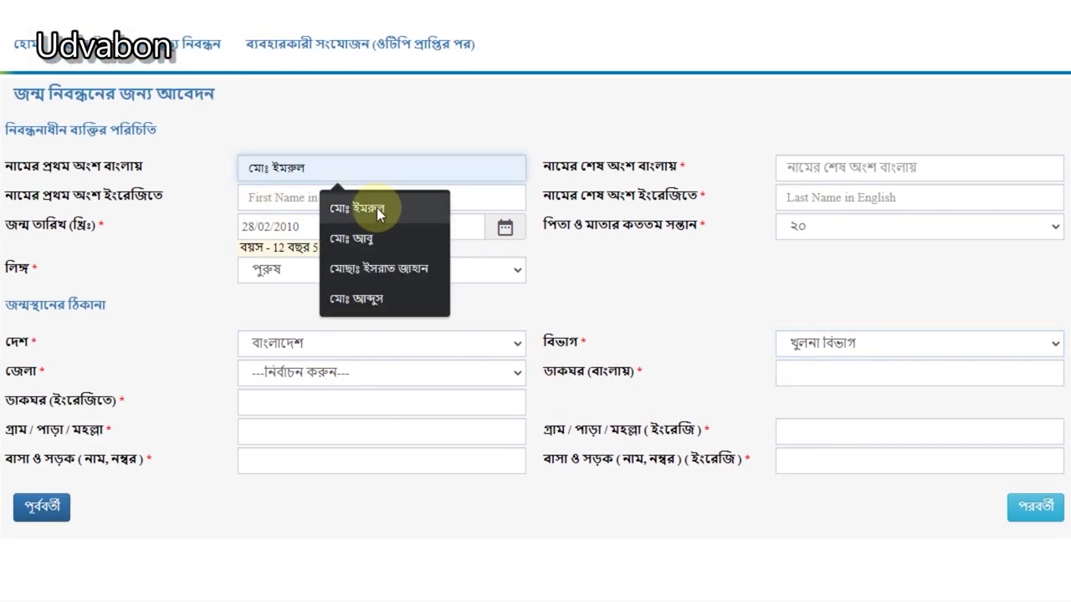
click(377, 207)
click(355, 168)
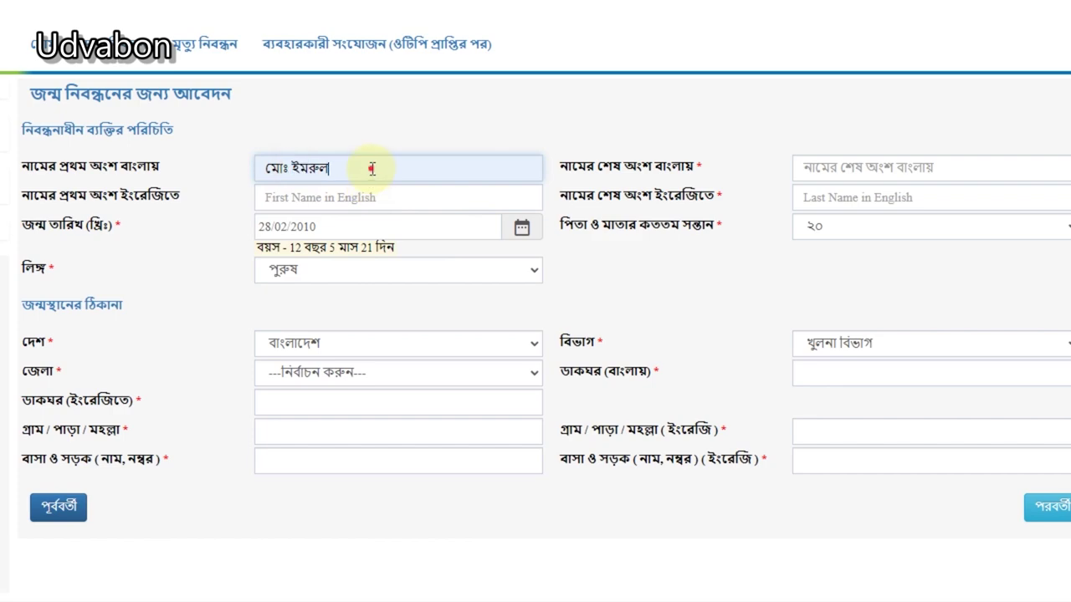
click(797, 168)
click(793, 203)
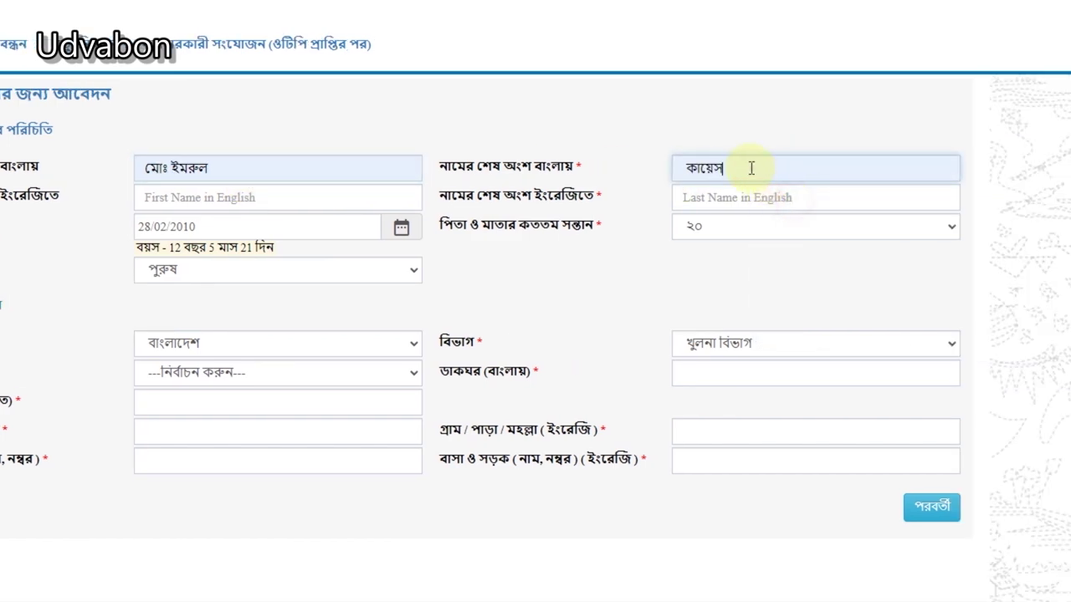
click(749, 167)
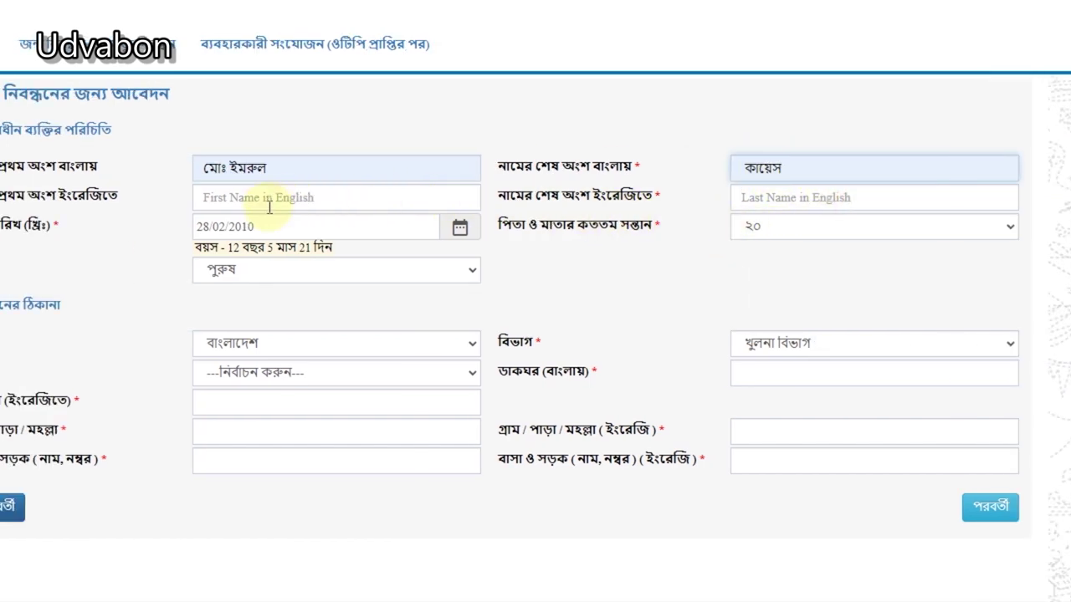
click(209, 198)
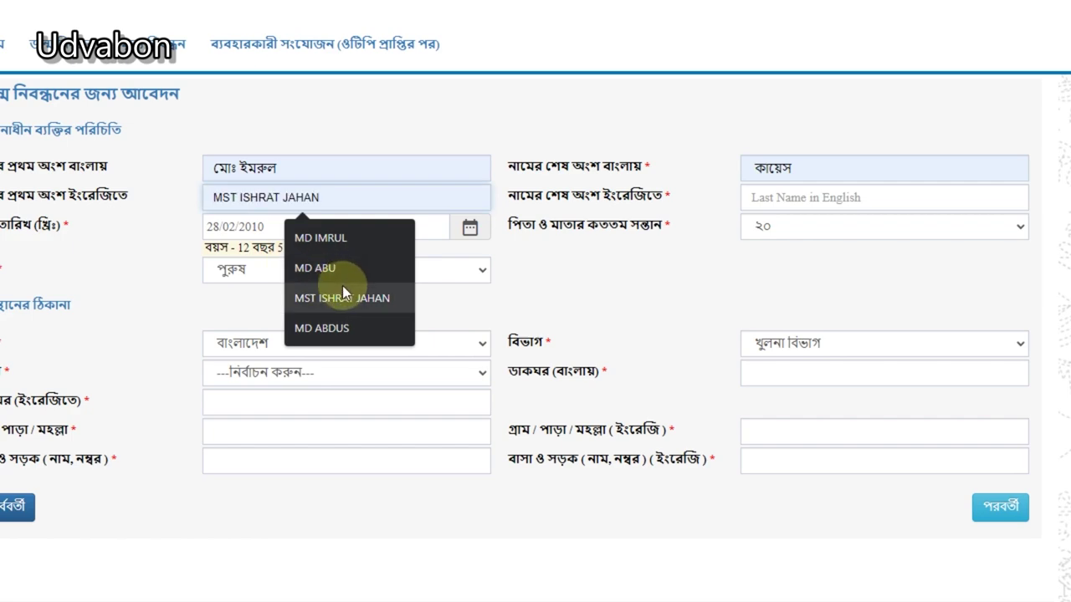
click(339, 238)
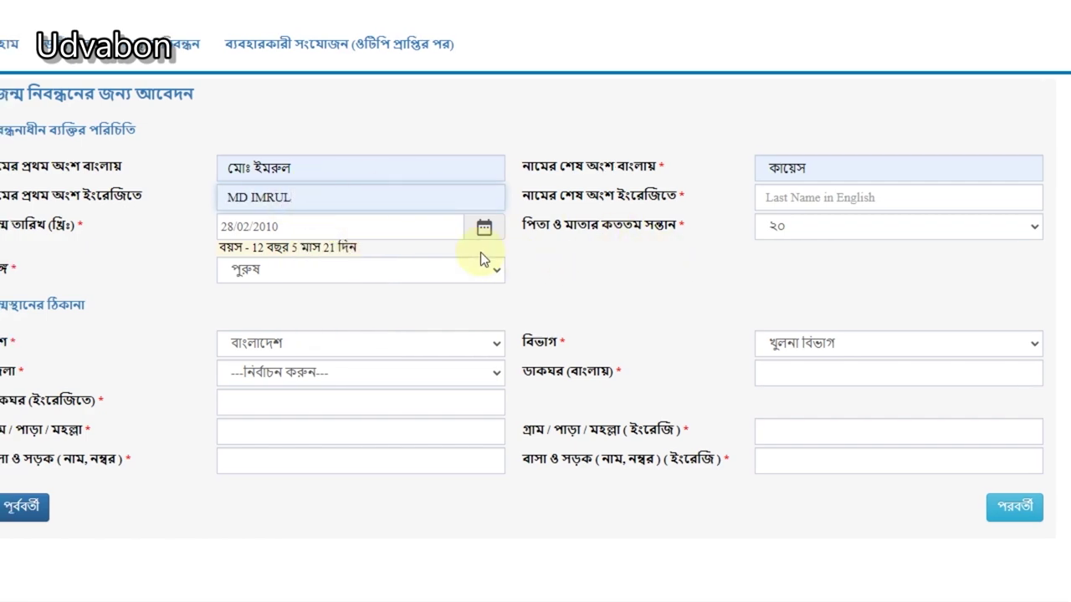
triple_click(323, 193)
click(893, 198)
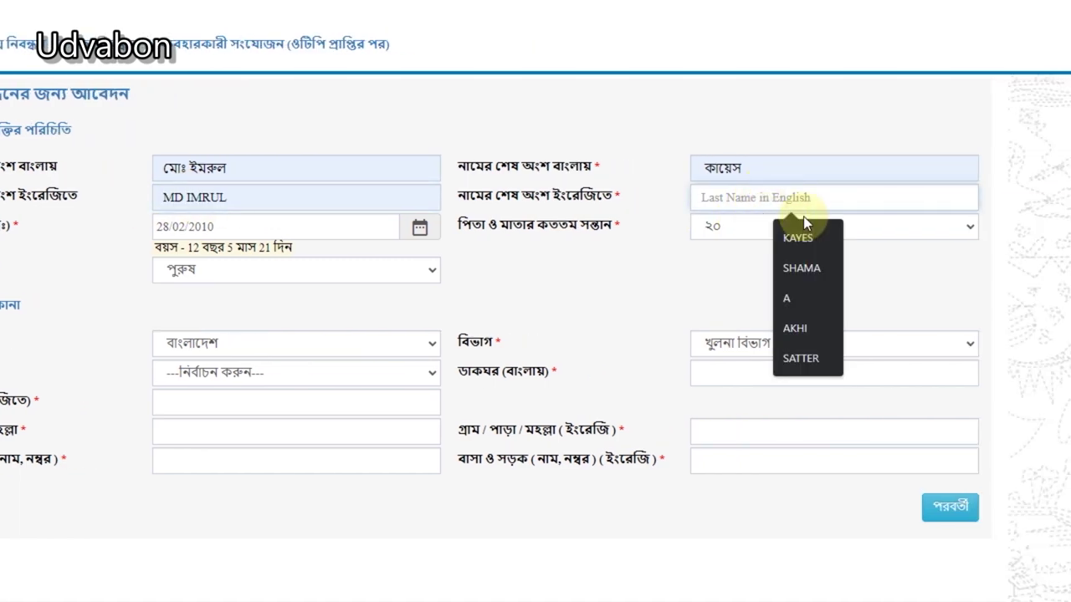
click(934, 237)
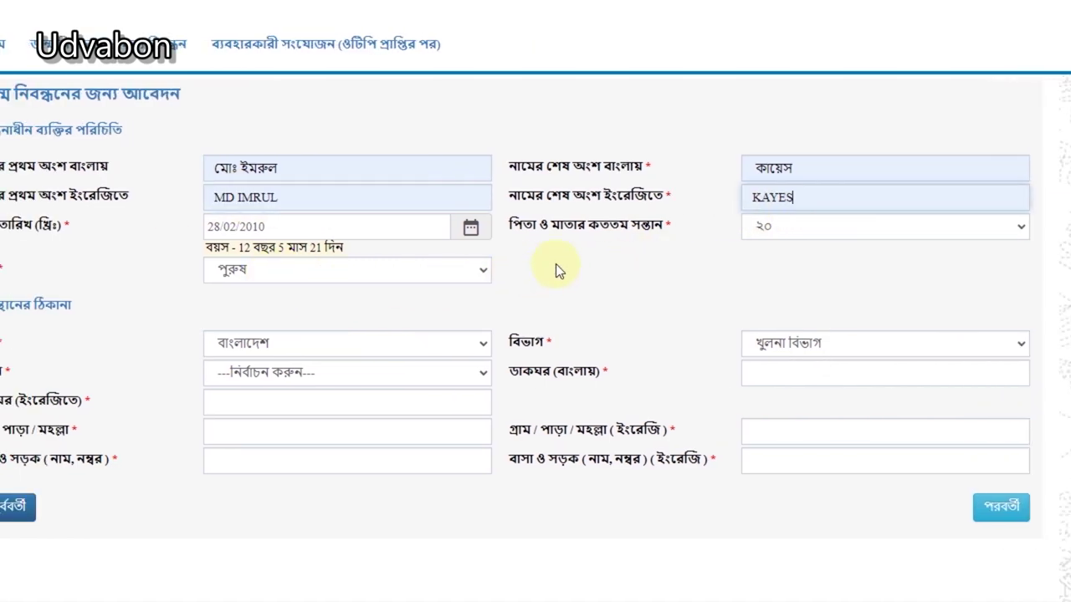
Step: Set the birthplace district to চুয়াডাঙ্গা and the upazila to চুয়াডাঙ্গা সদর
click(276, 373)
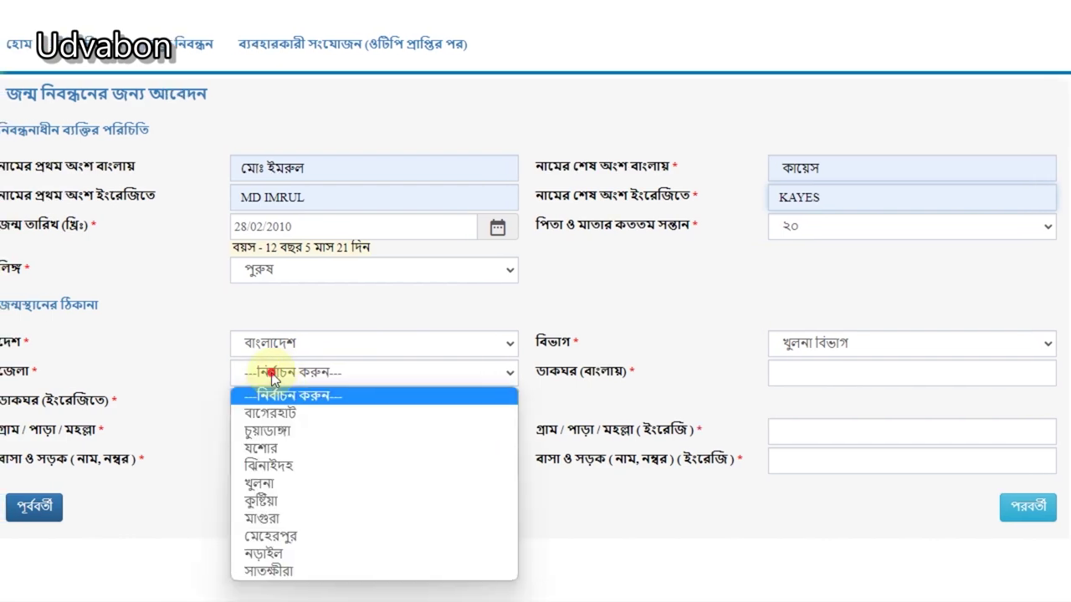
click(803, 343)
click(189, 372)
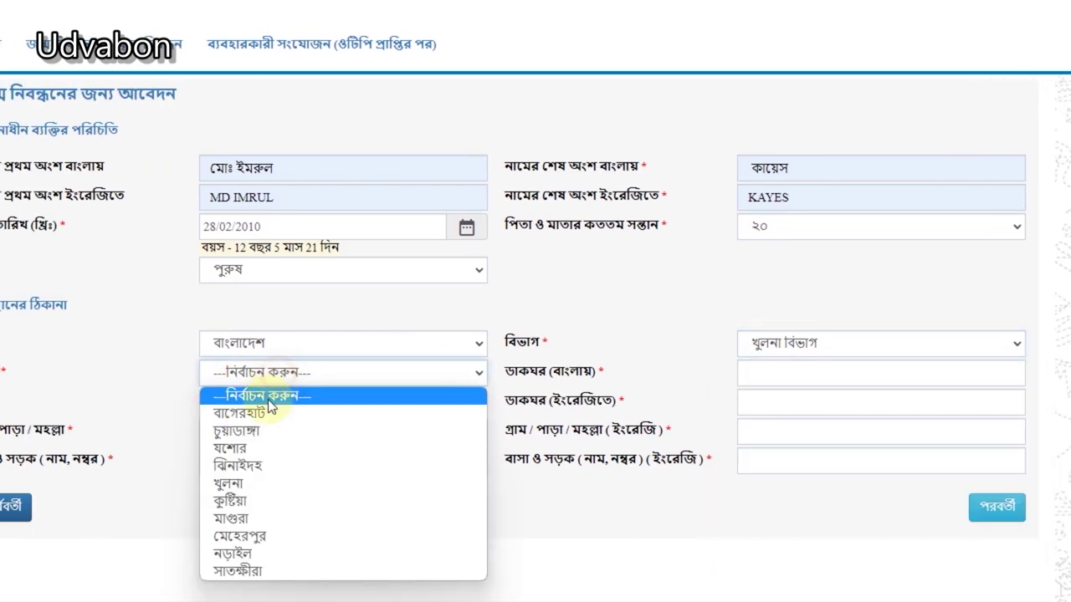
click(291, 432)
click(806, 375)
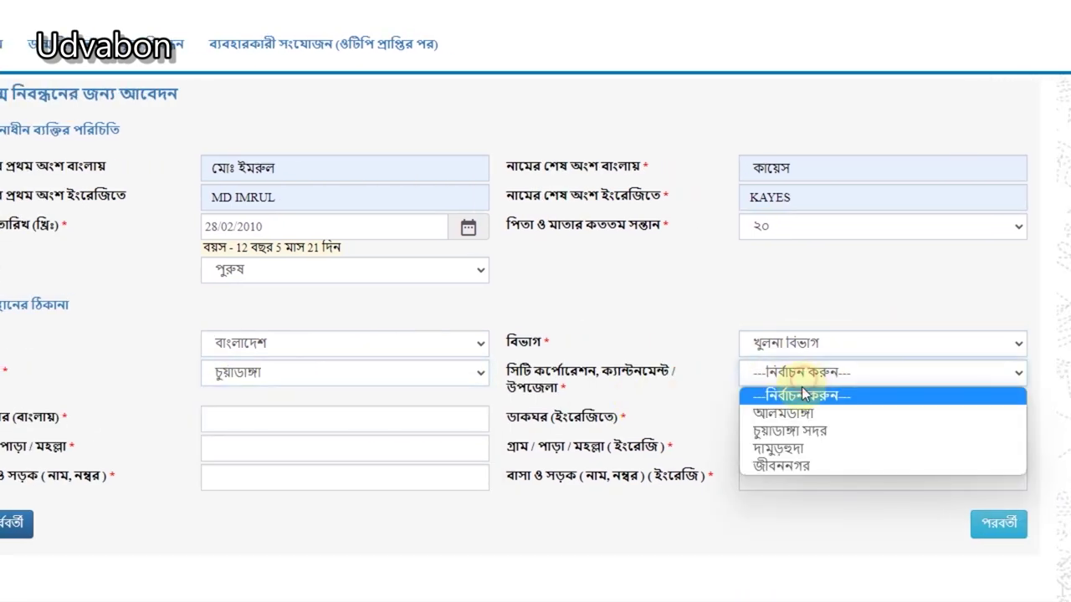
click(801, 432)
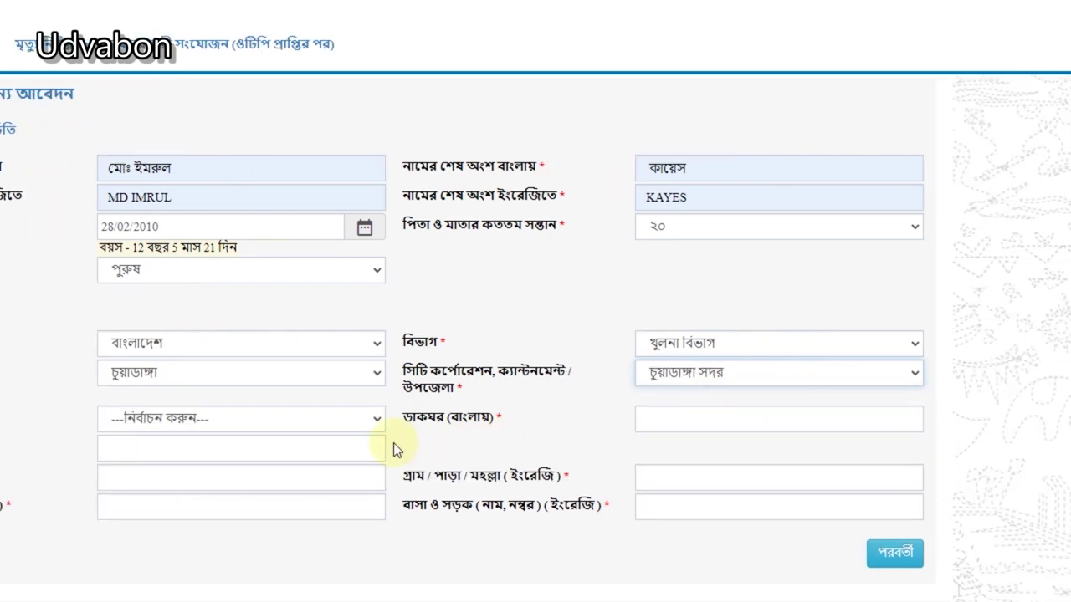
Step: Set the birthplace union to পদ্মাবিলা and the ward to ওয়ার্ড - 7
click(268, 420)
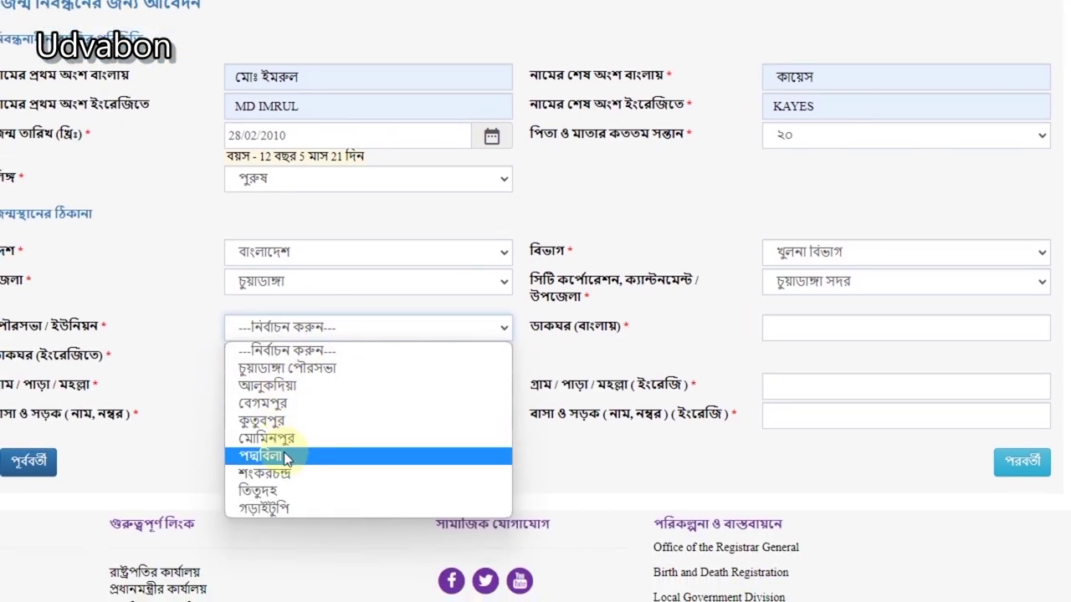
click(218, 550)
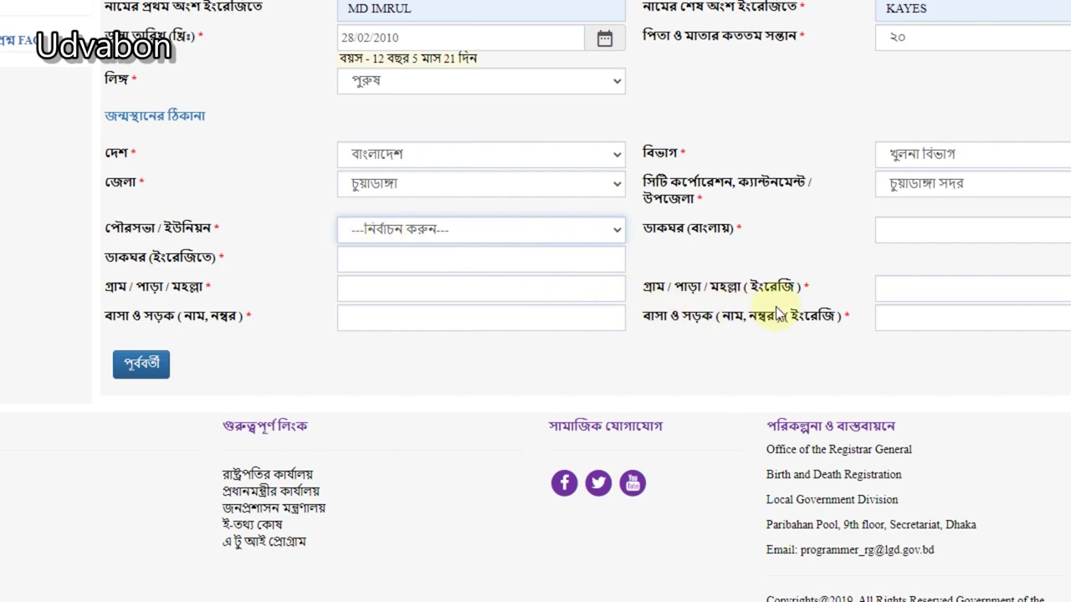
scroll(757, 316, up, 1)
click(863, 324)
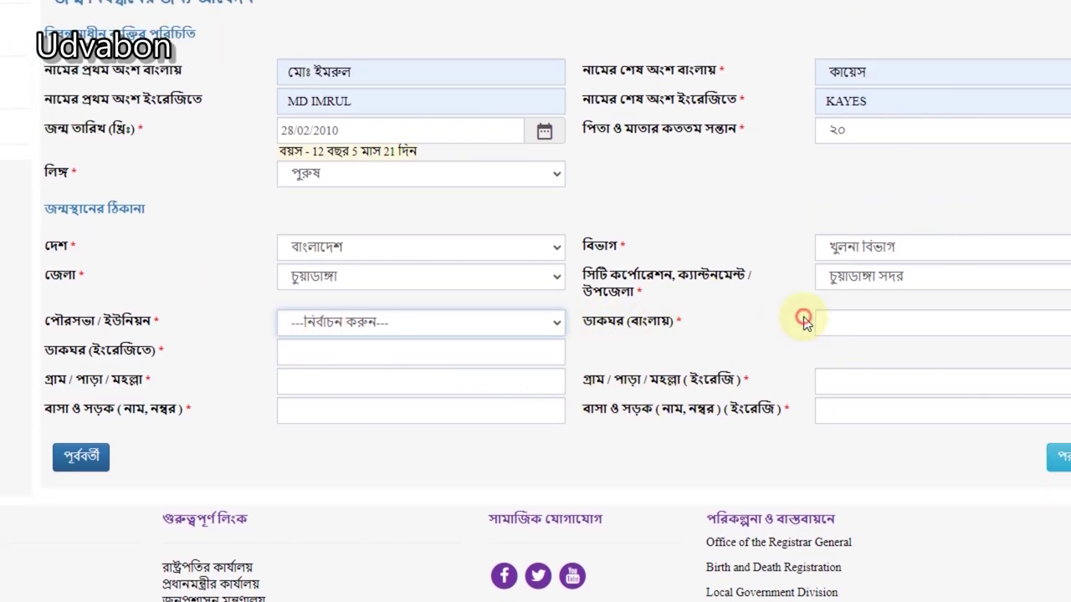
scroll(355, 329, down, 1)
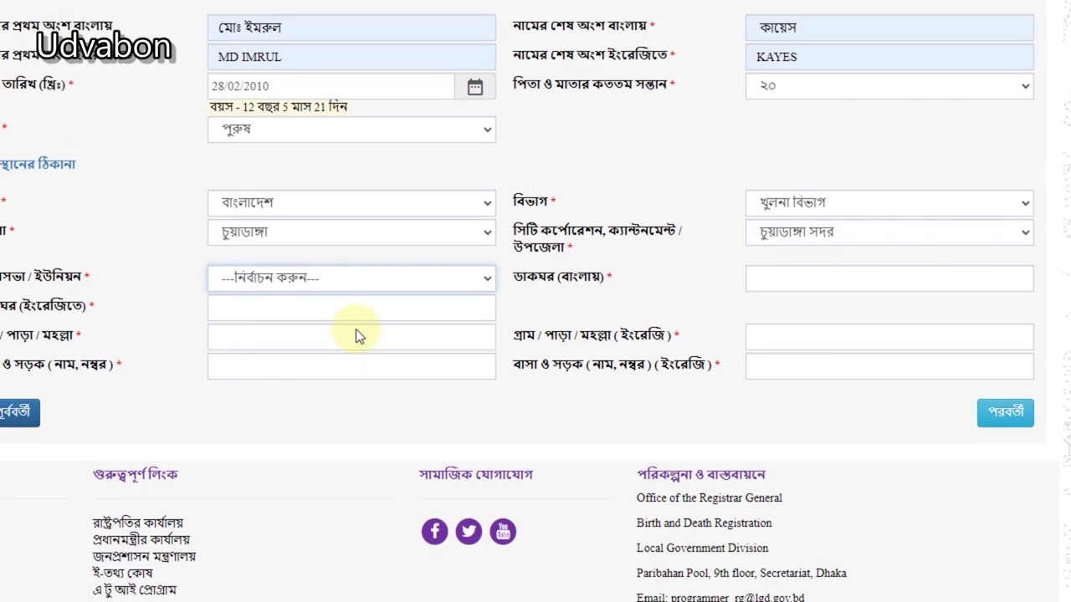
scroll(355, 329, up, 1)
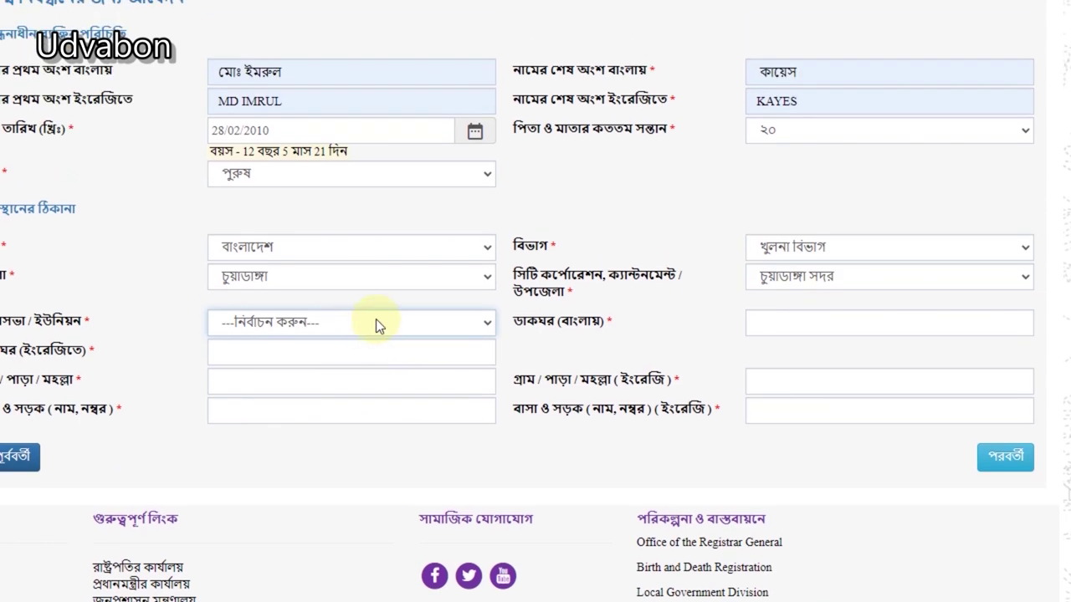
click(350, 280)
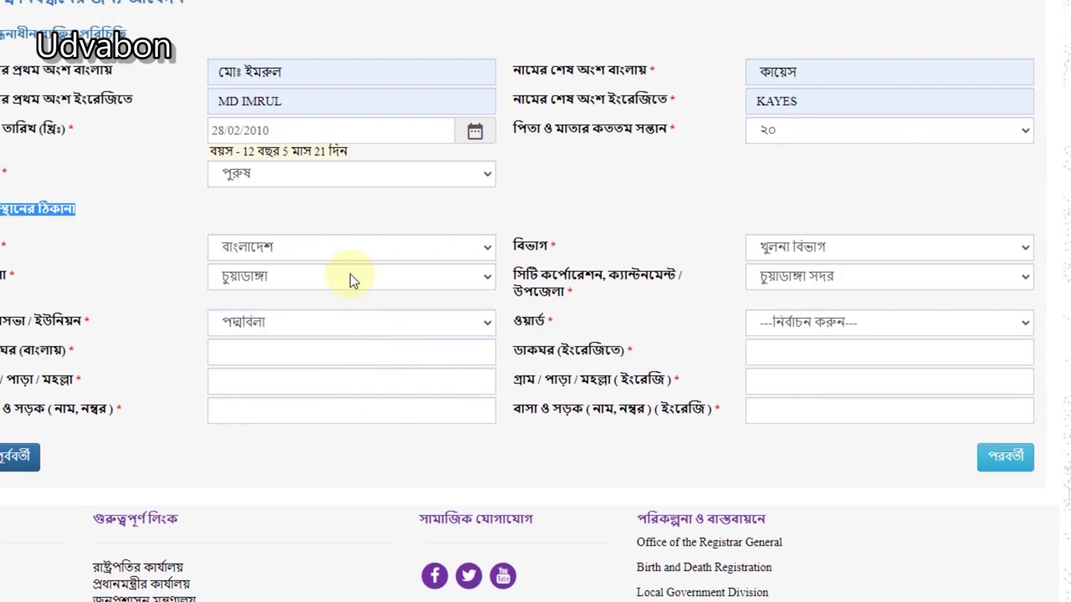
click(795, 323)
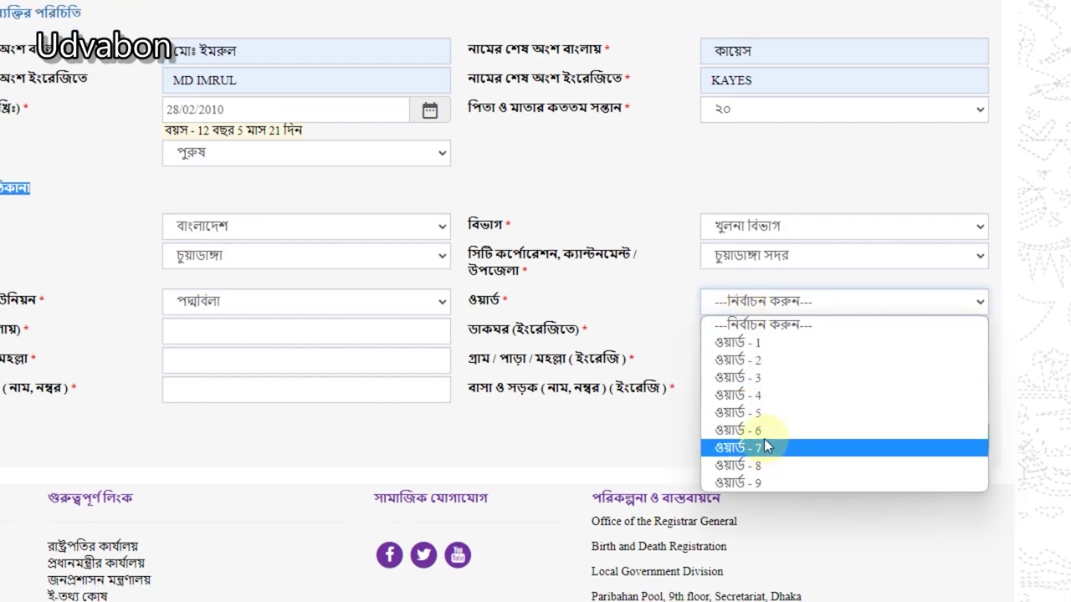
click(765, 445)
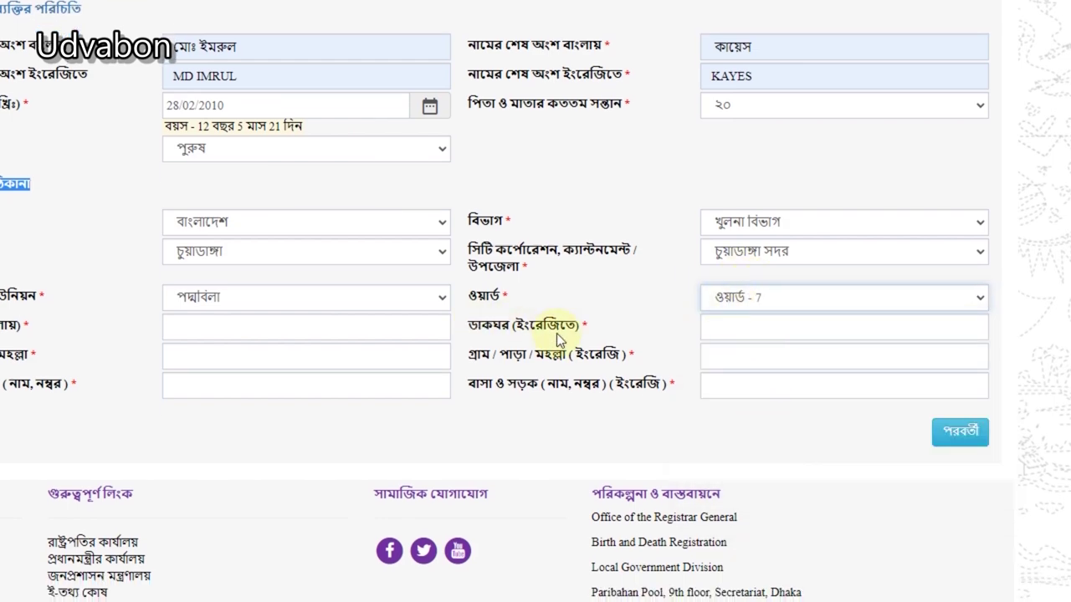
click(242, 327)
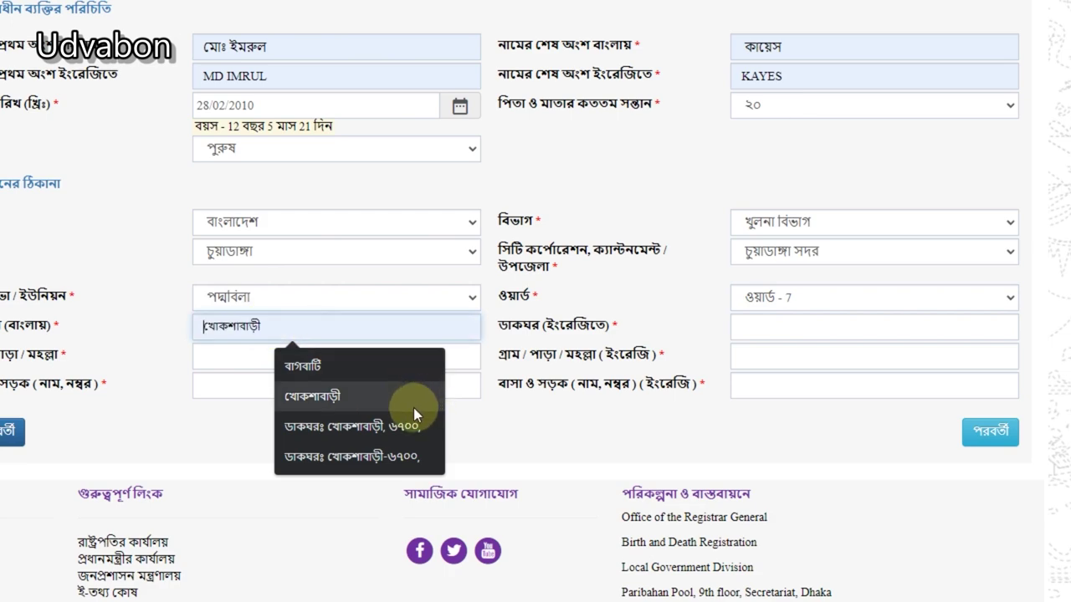
click(351, 426)
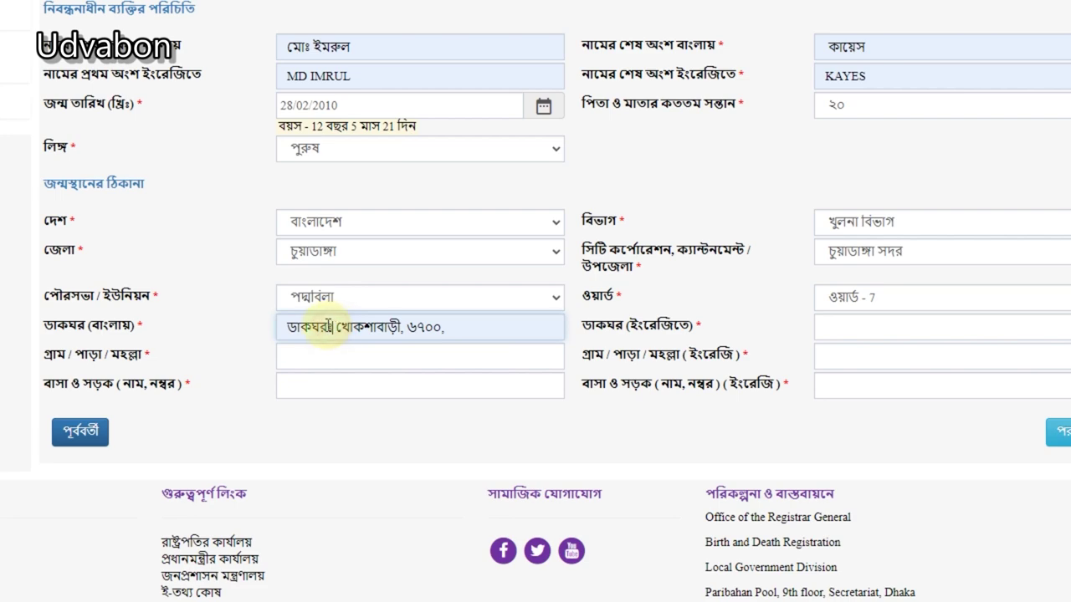
click(443, 327)
key(BackSpace)
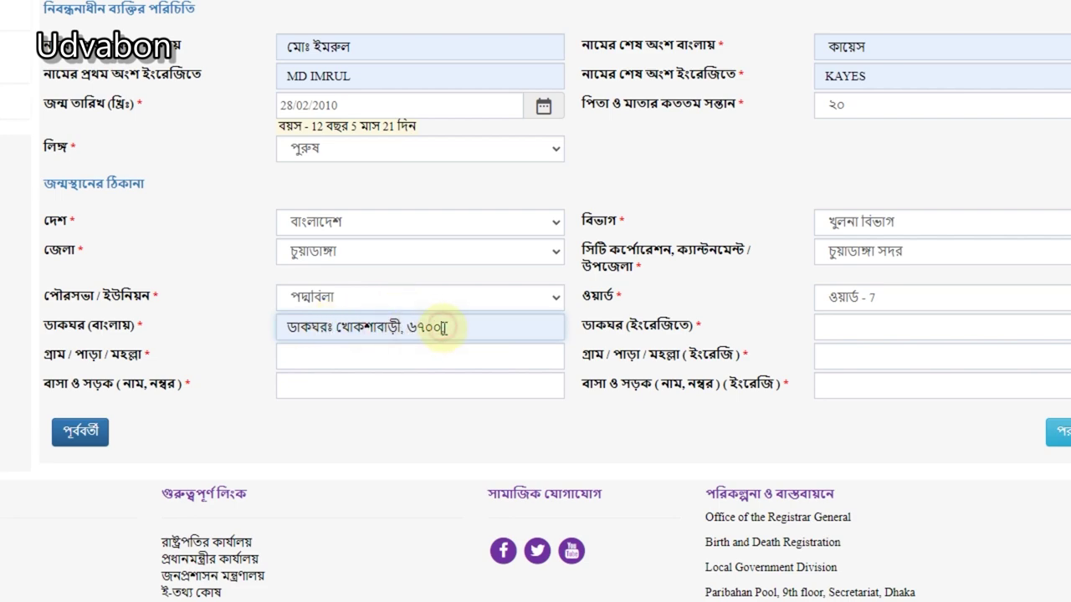
click(354, 356)
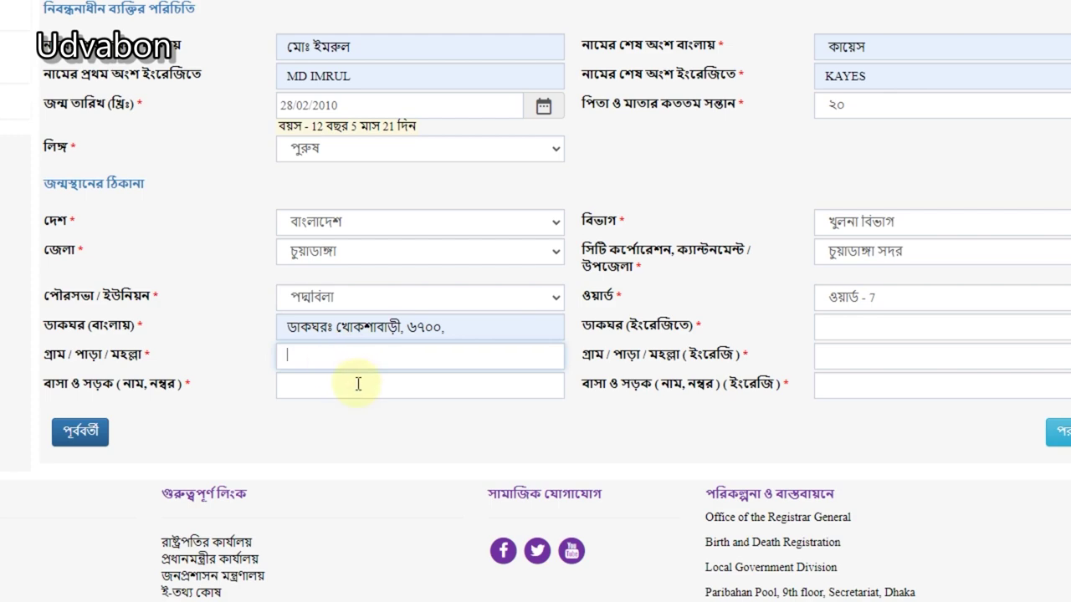
click(357, 382)
click(351, 361)
click(840, 328)
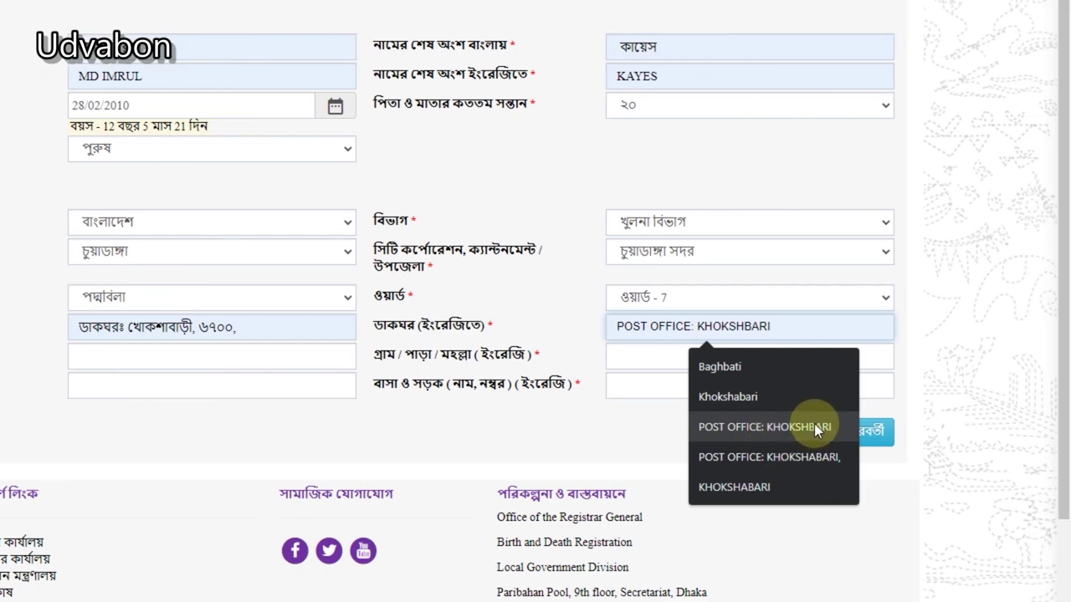
click(814, 425)
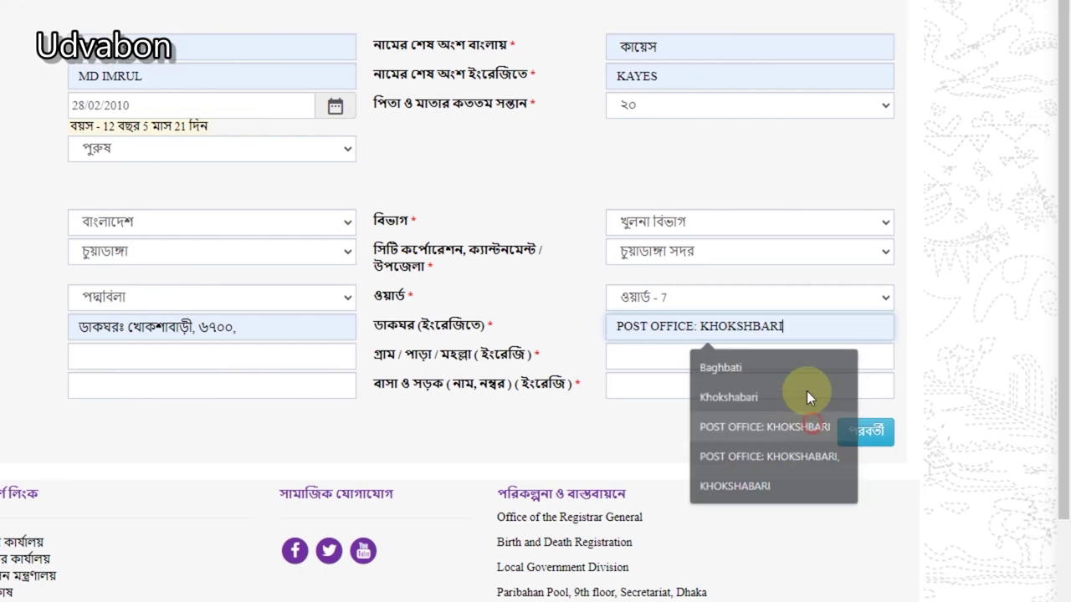
click(798, 335)
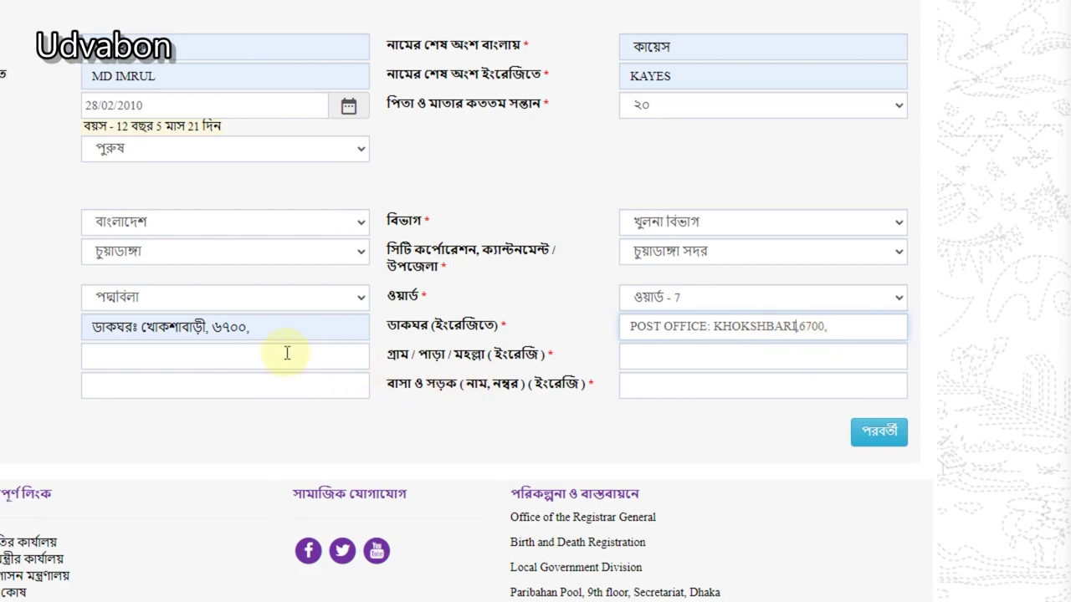
click(624, 384)
Step: Complete the village (ফুলবাড়ী / Fulbari) and house/road entries, then proceed to the parents' page
click(270, 361)
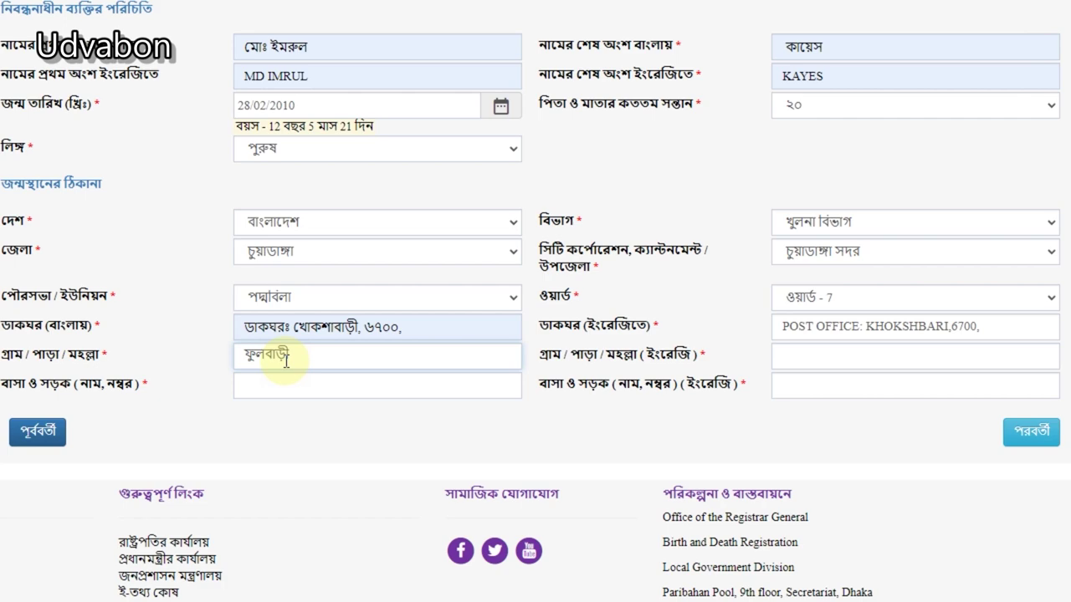
click(290, 378)
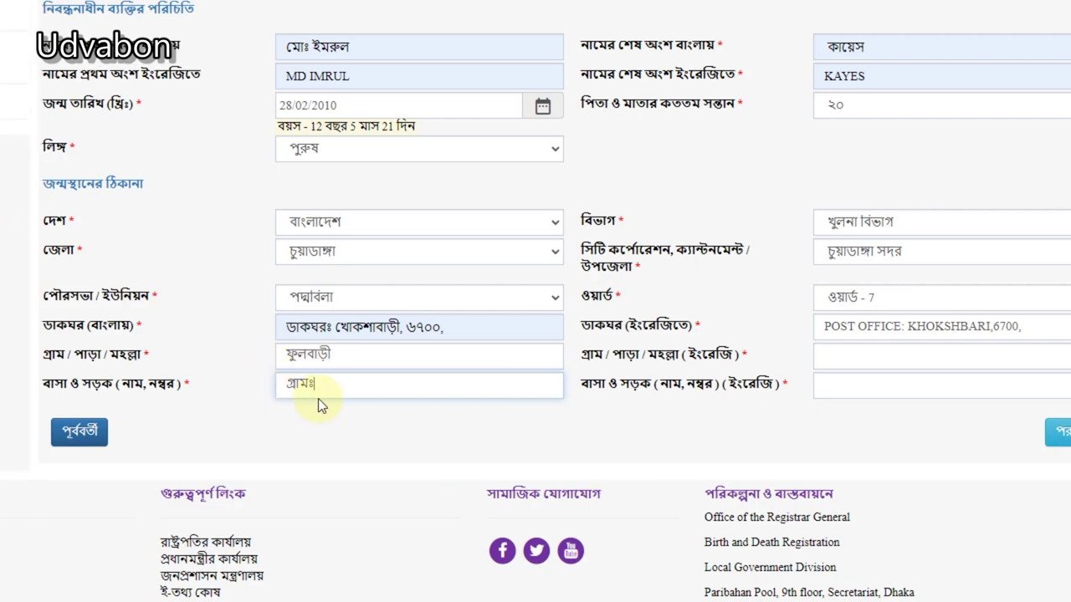
click(306, 357)
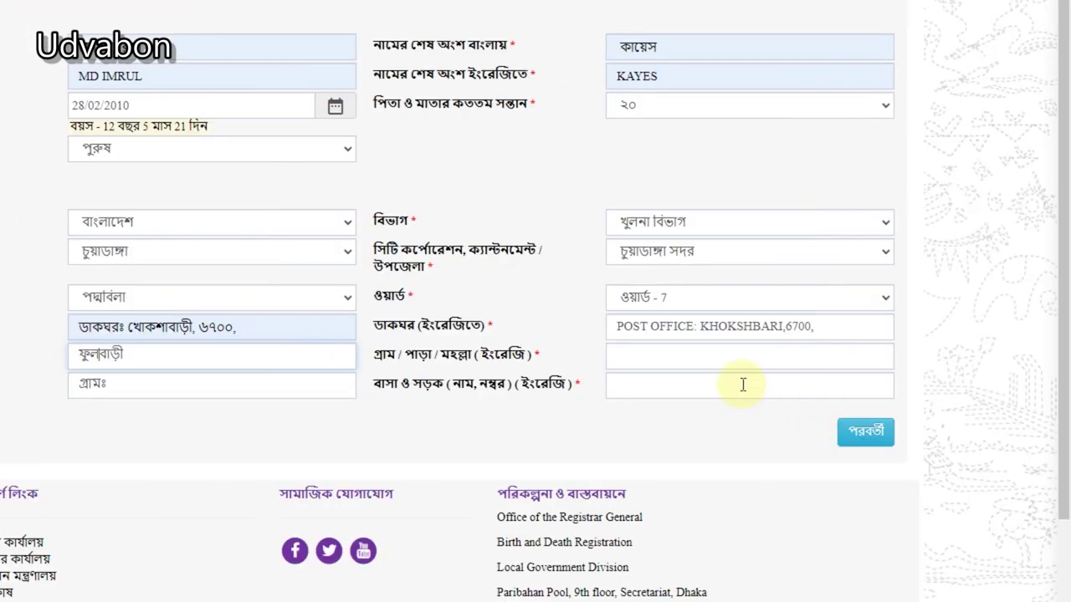
click(864, 353)
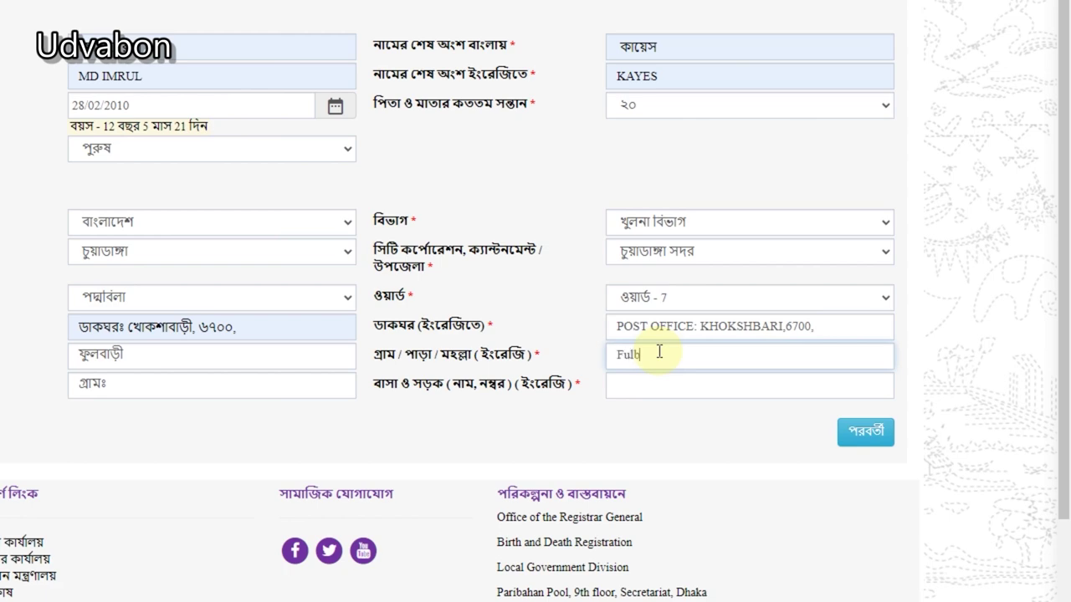
text(Fulbari)
key(Tab)
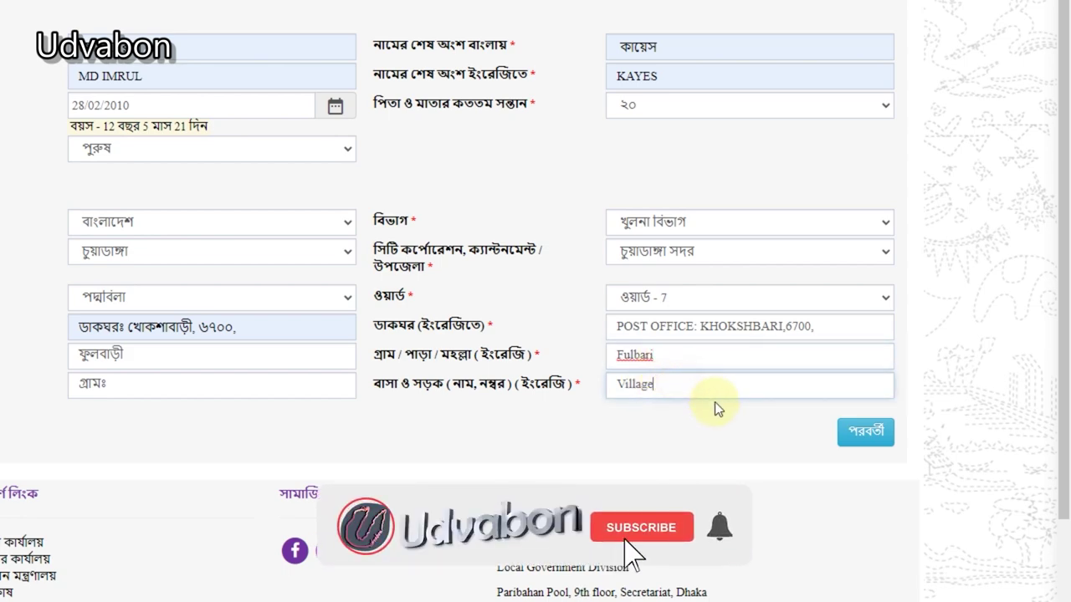
click(870, 430)
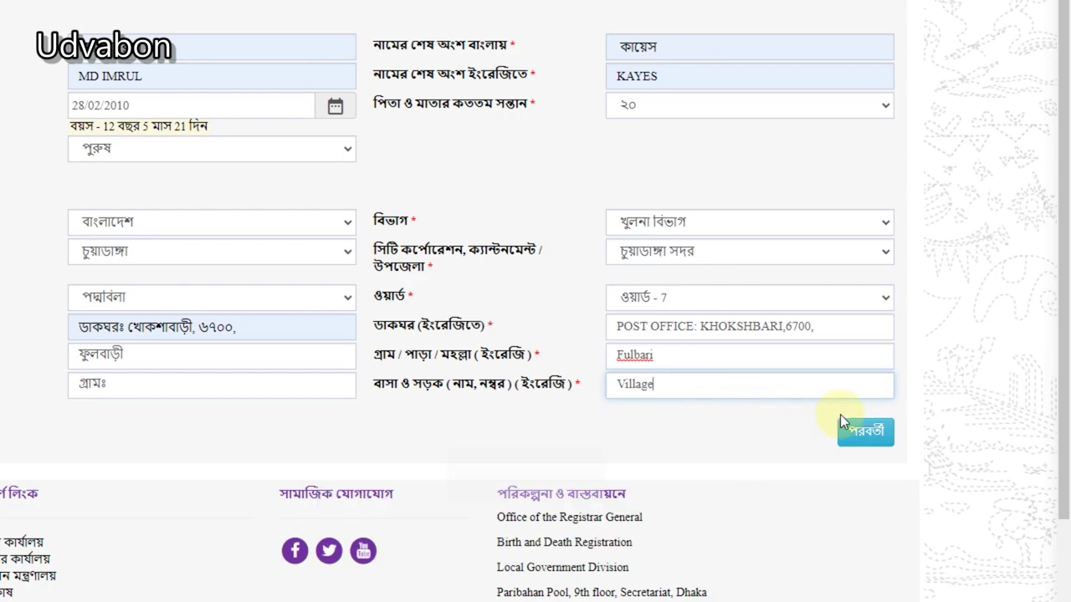
click(855, 433)
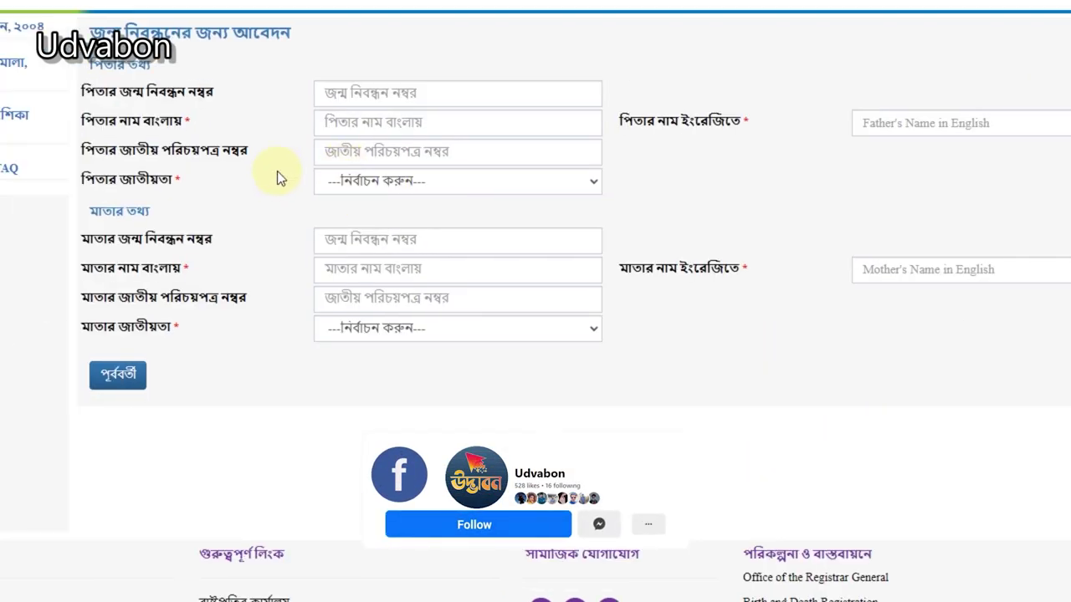
Step: Set both the father's and mother's nationality to বাংলাদেশী
click(76, 61)
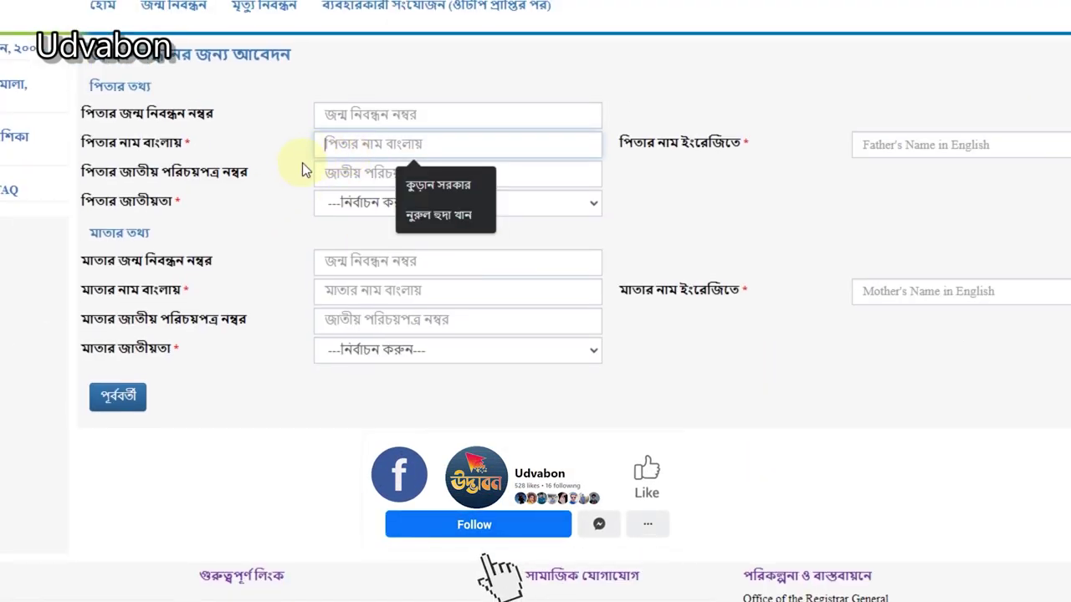
click(241, 204)
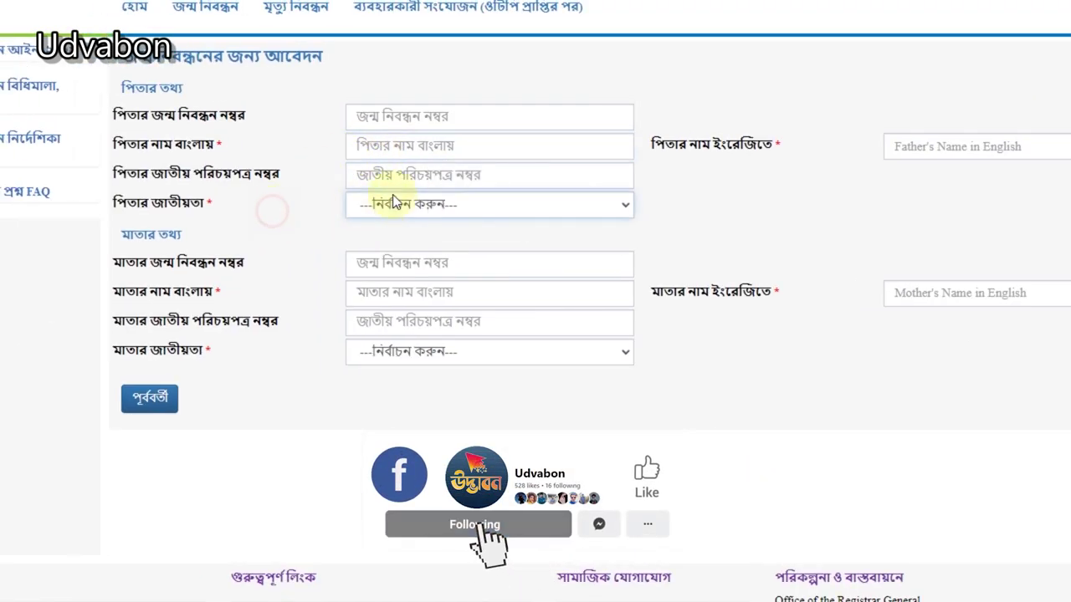
click(392, 154)
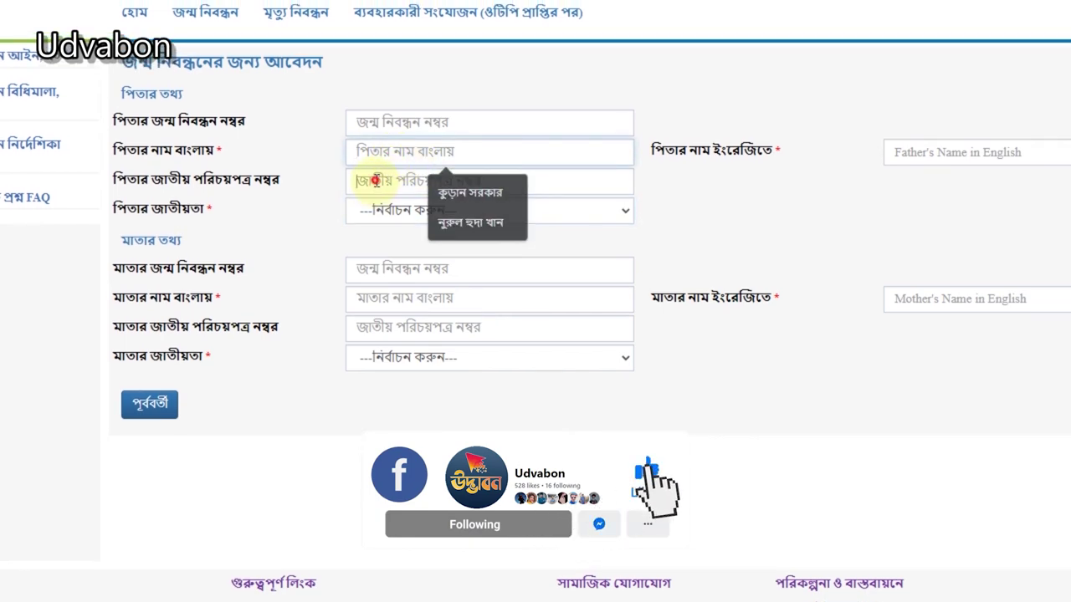
click(404, 153)
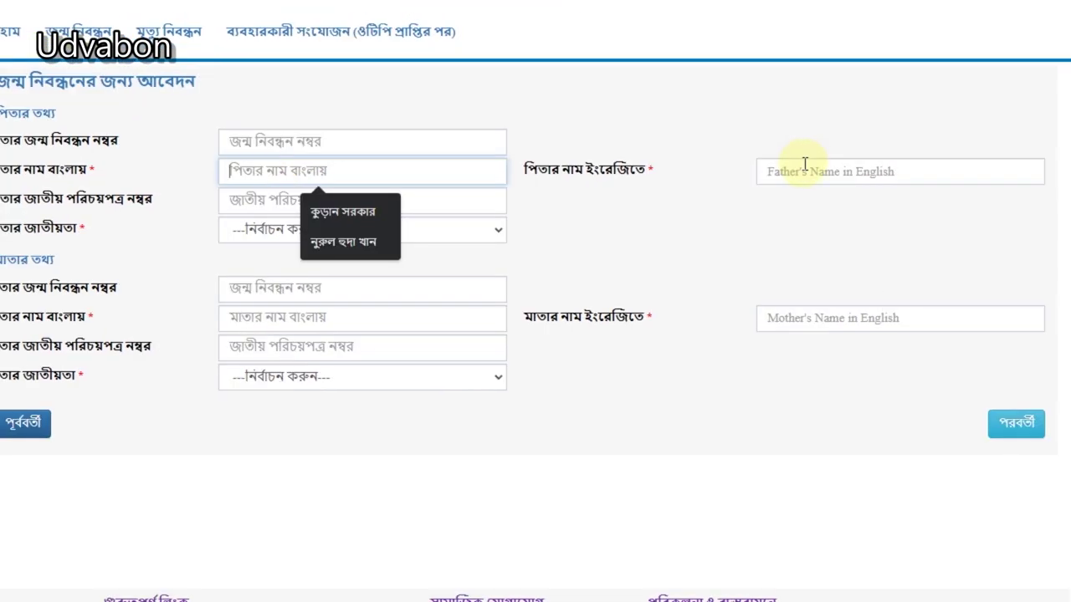
click(224, 229)
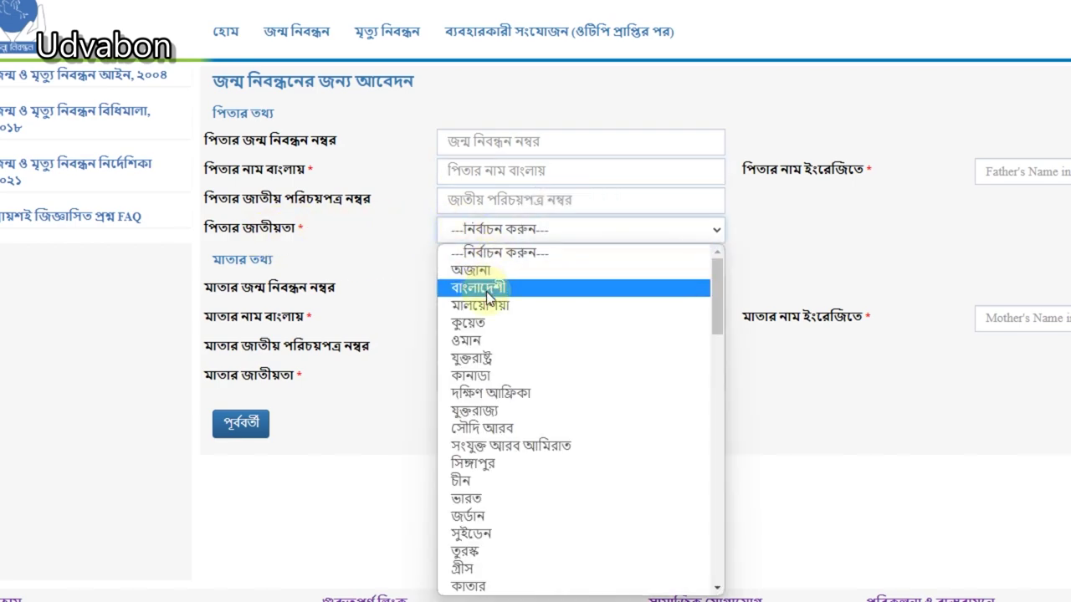
click(486, 289)
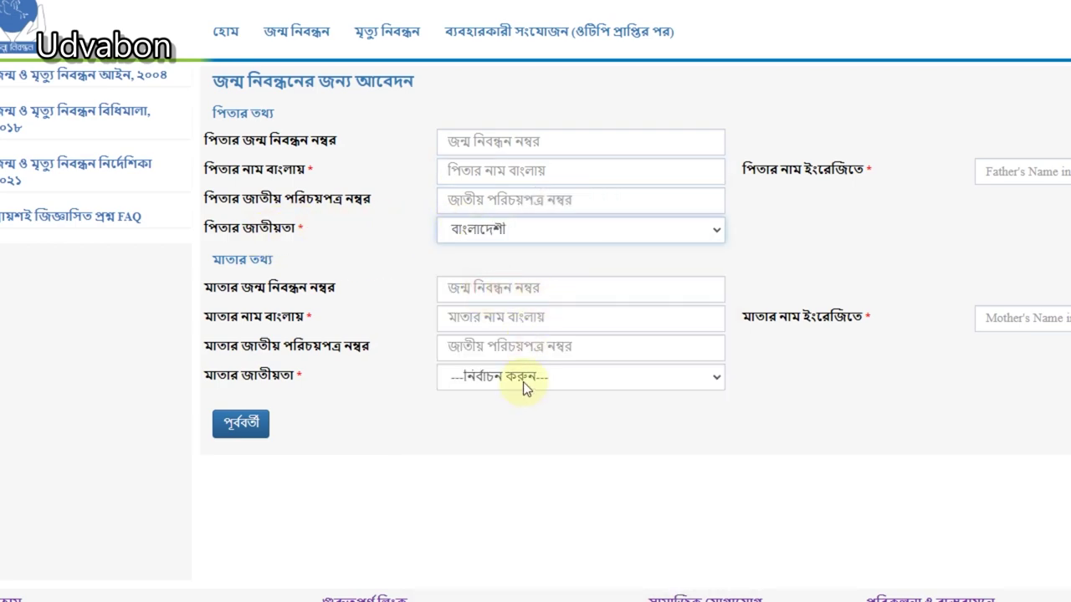
click(522, 377)
click(478, 52)
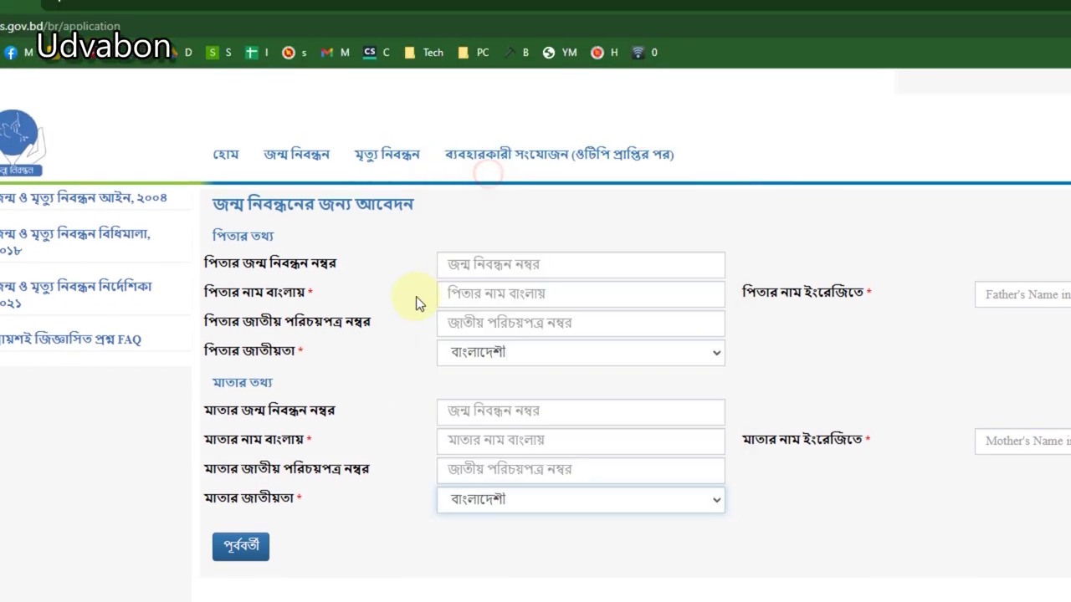
click(503, 323)
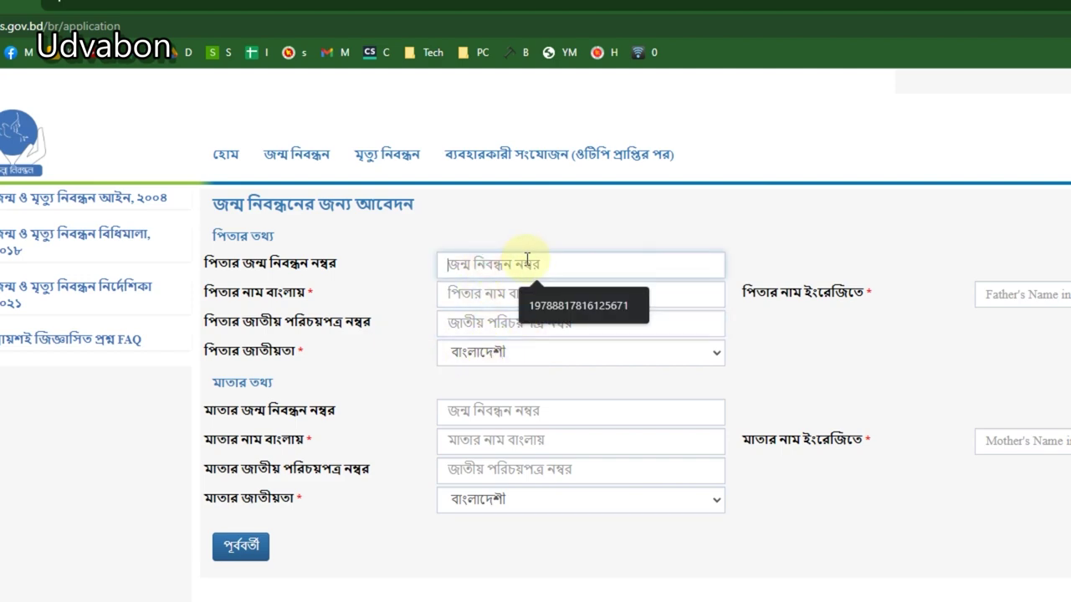
Step: Fill the father's and mother's names in Bangla and English from saved suggestions
click(481, 297)
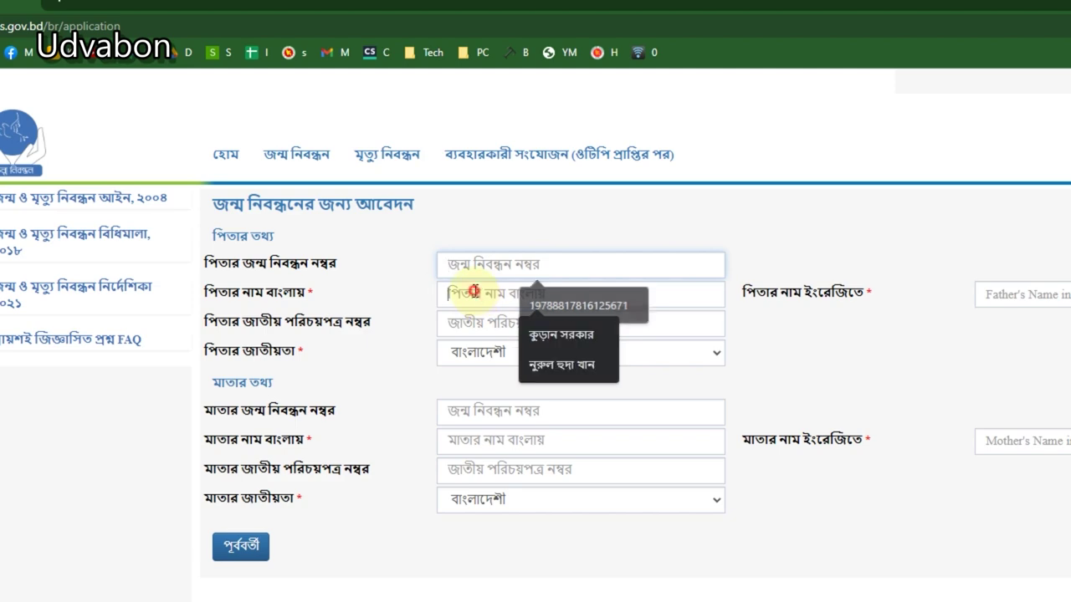
click(554, 366)
click(1037, 295)
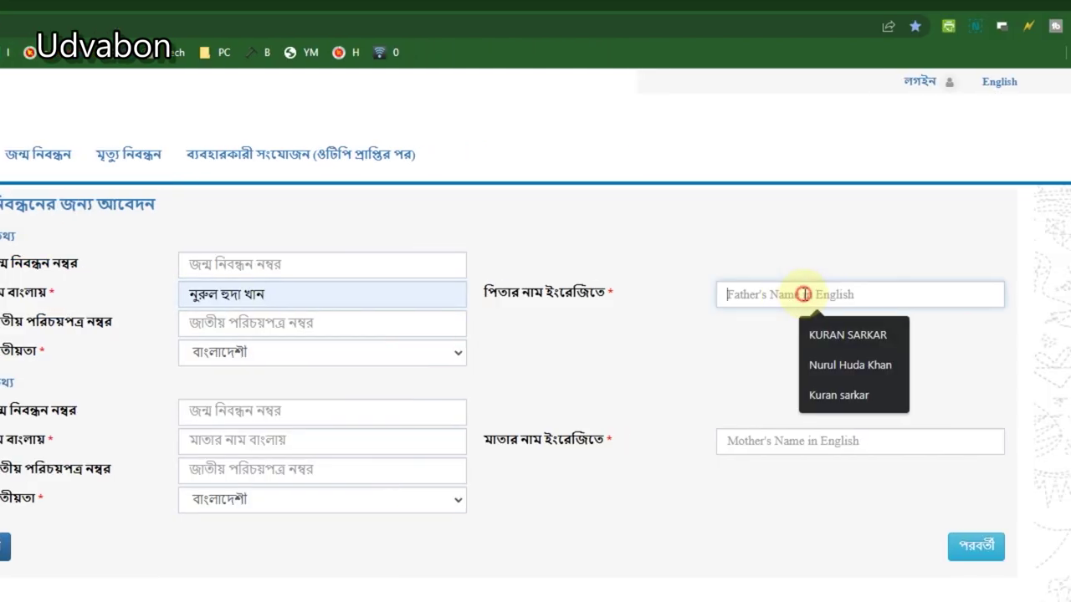
click(799, 365)
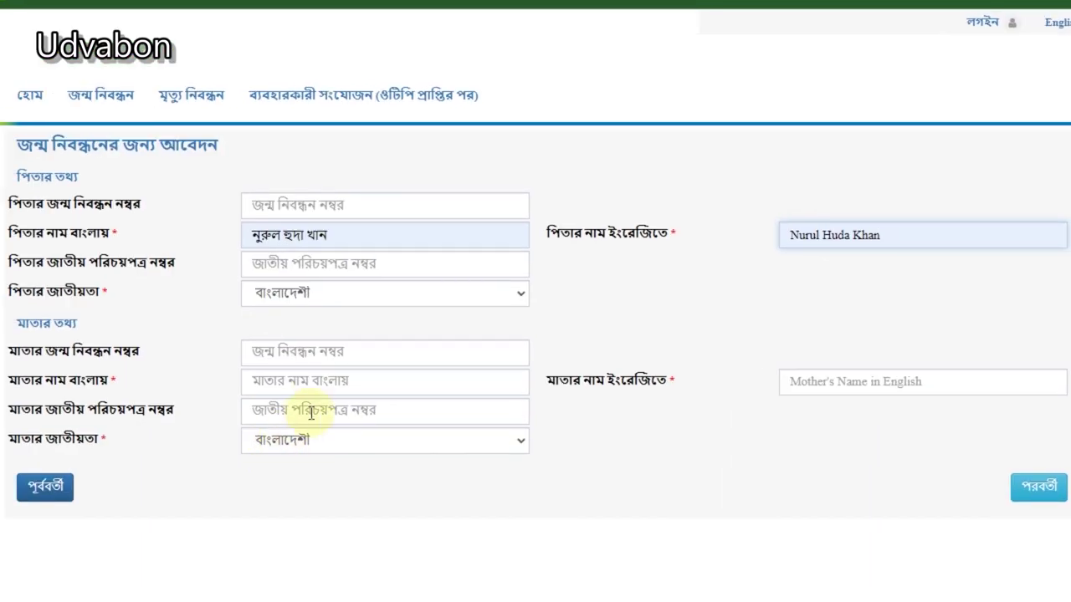
click(297, 384)
click(430, 444)
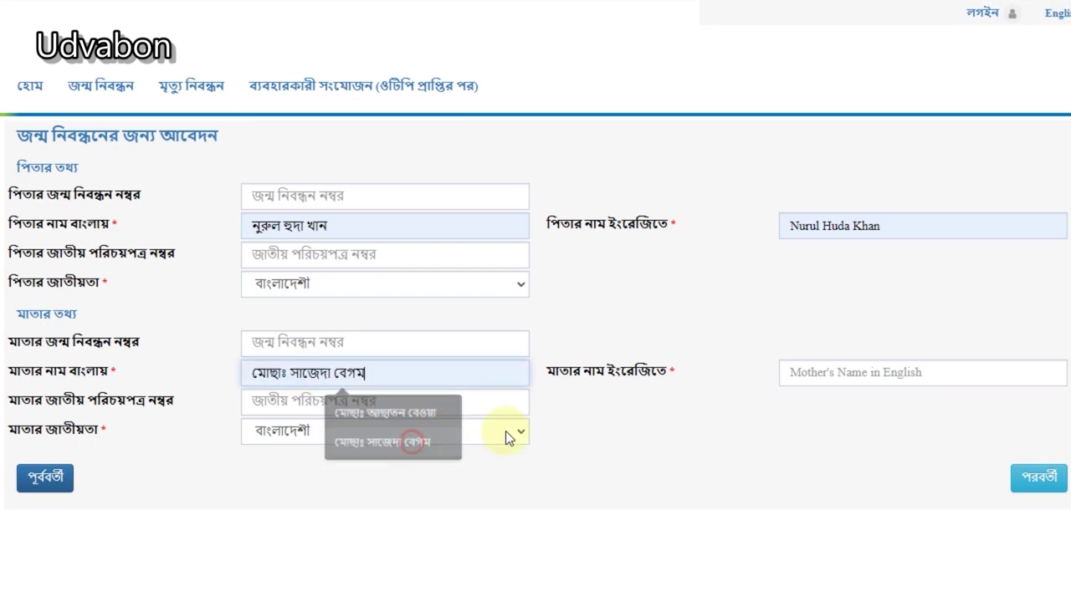
click(856, 383)
click(870, 442)
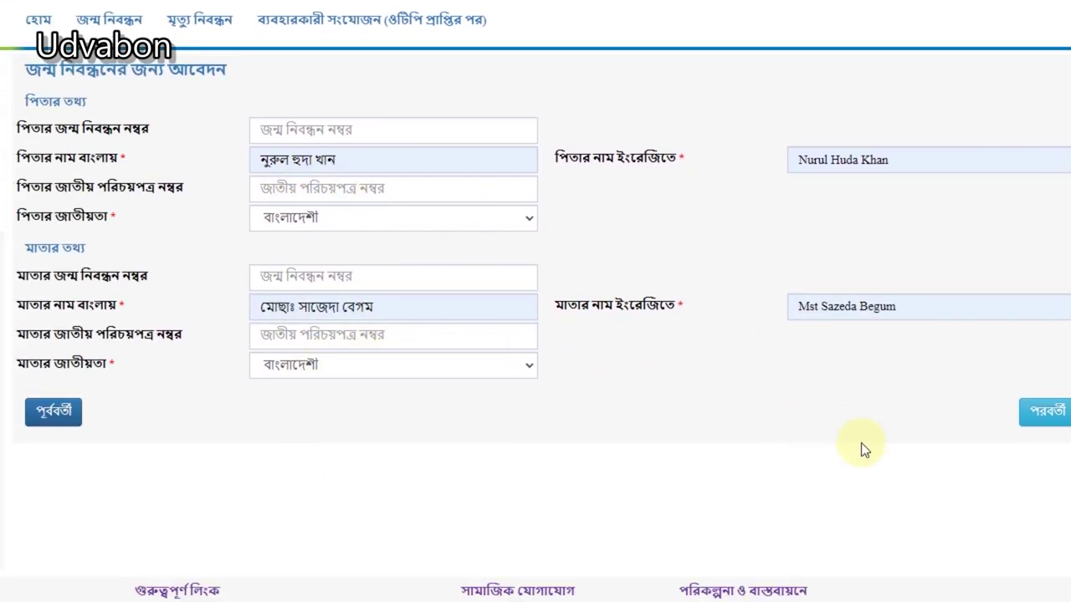
Step: Tick কোনটিই নয় and same-address boxes so permanent and present addresses copy the birthplace
click(870, 414)
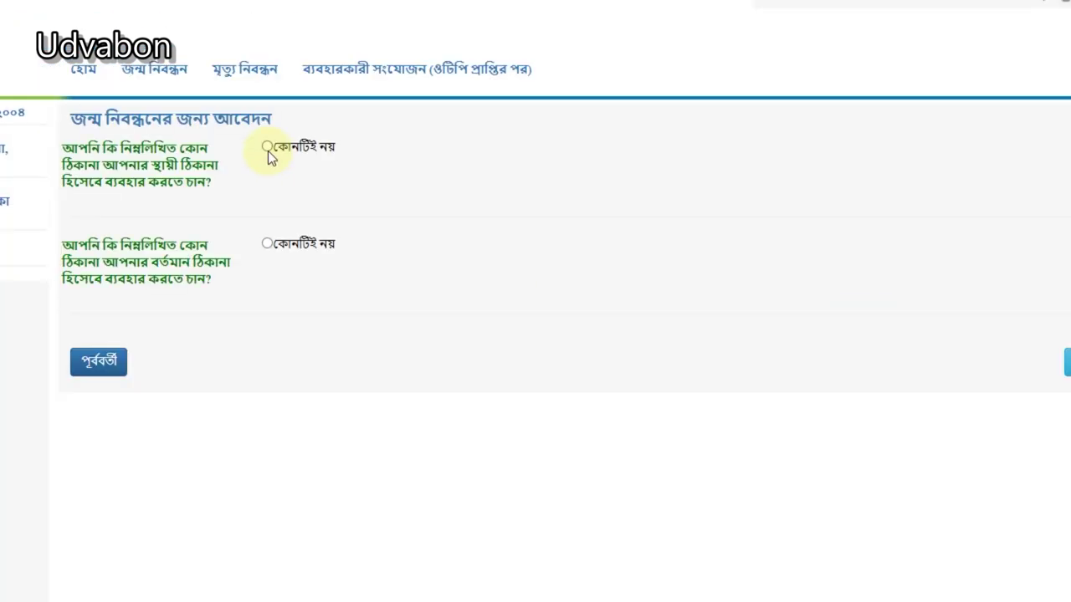
click(40, 96)
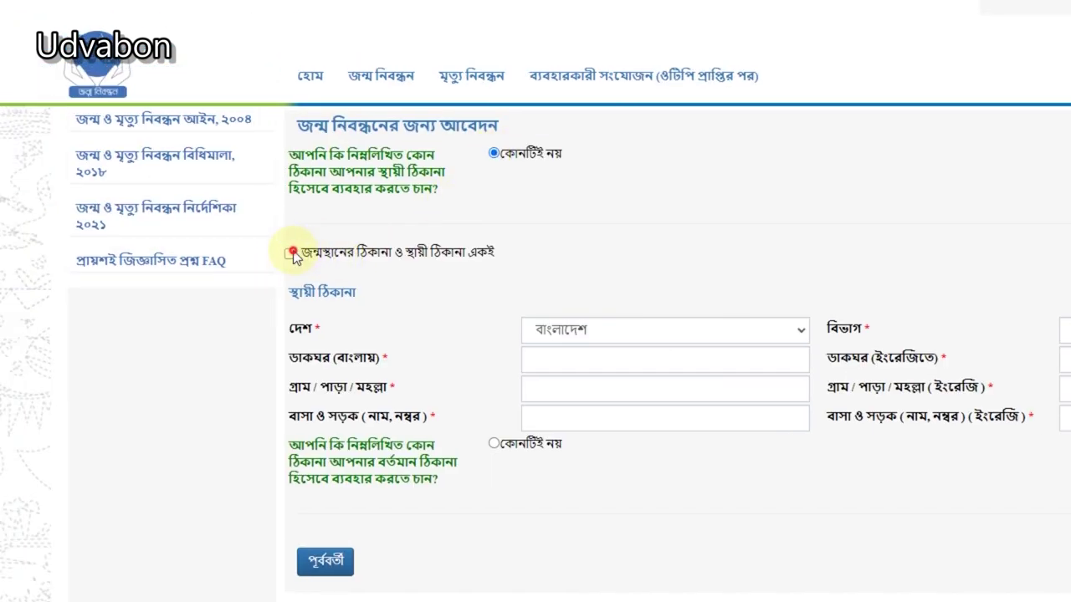
click(293, 254)
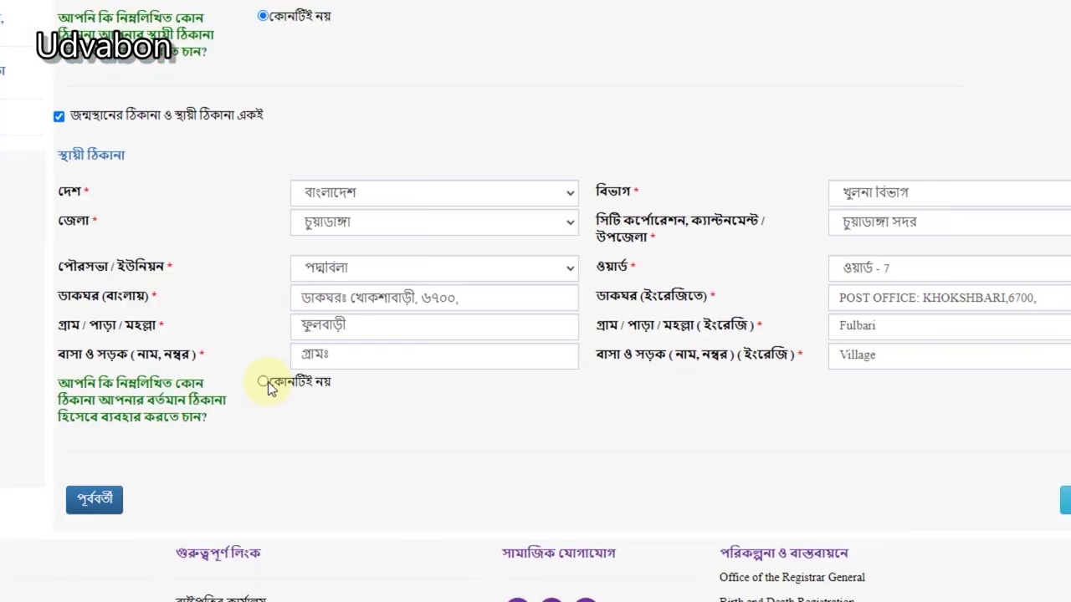
click(114, 381)
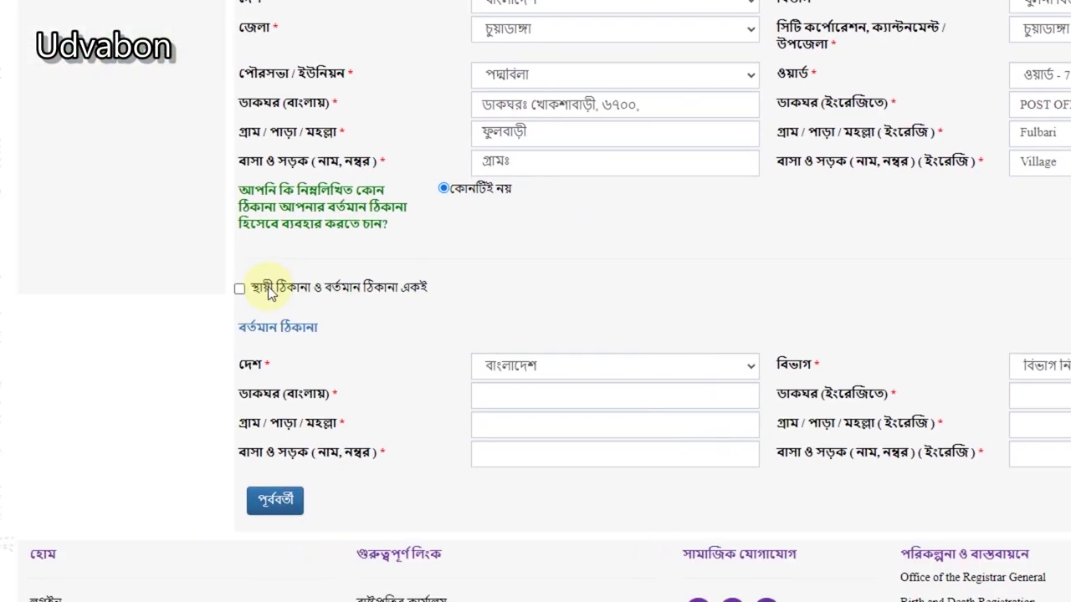
click(264, 289)
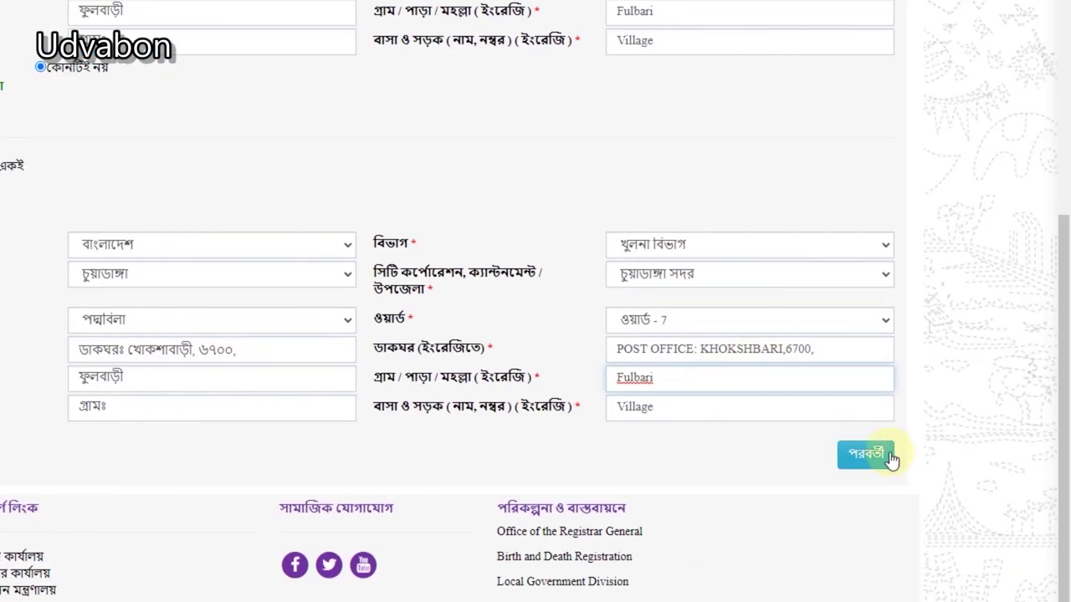
click(914, 453)
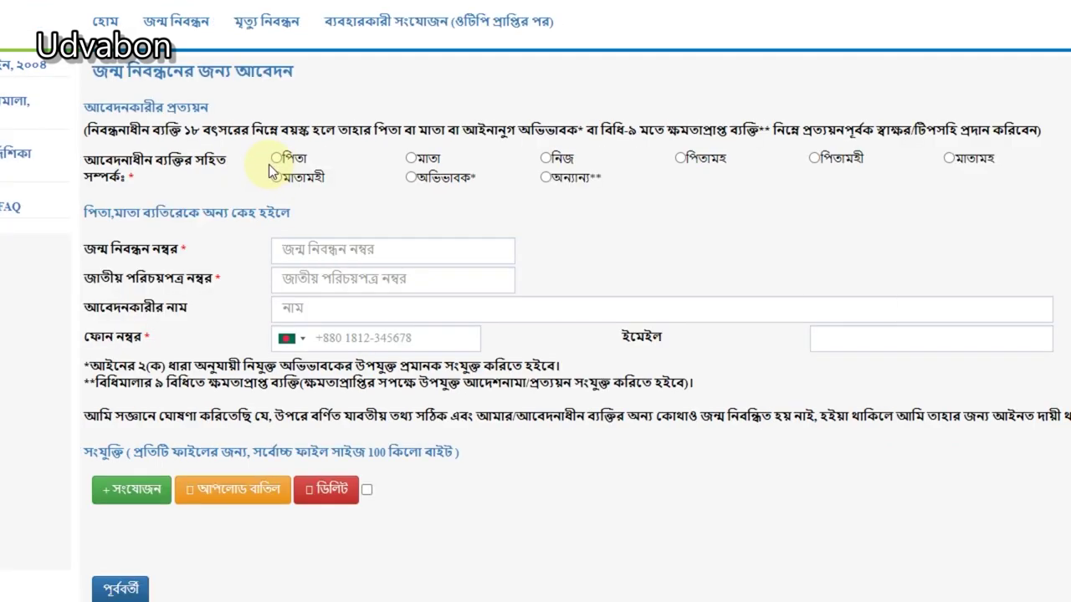
Step: Declare the applicant's relationship to the registrant as নিজ (self)
click(560, 158)
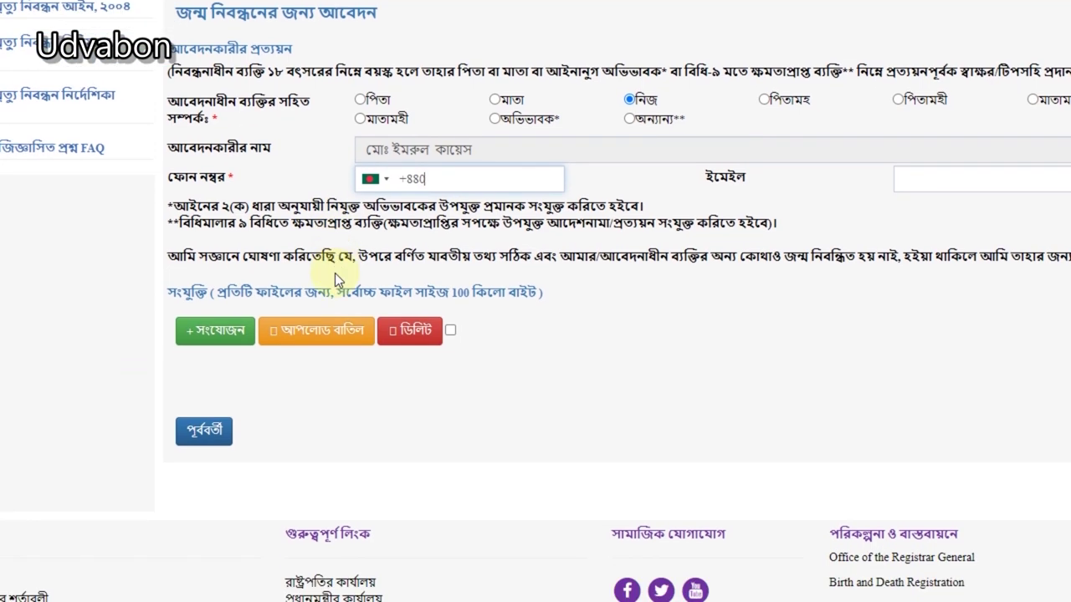
click(295, 238)
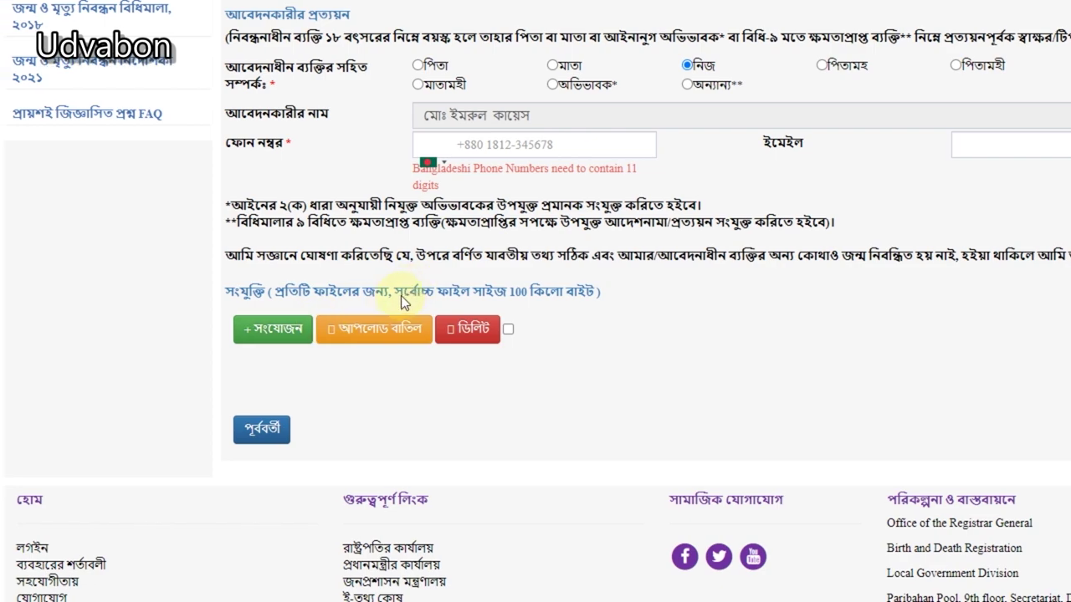
click(278, 333)
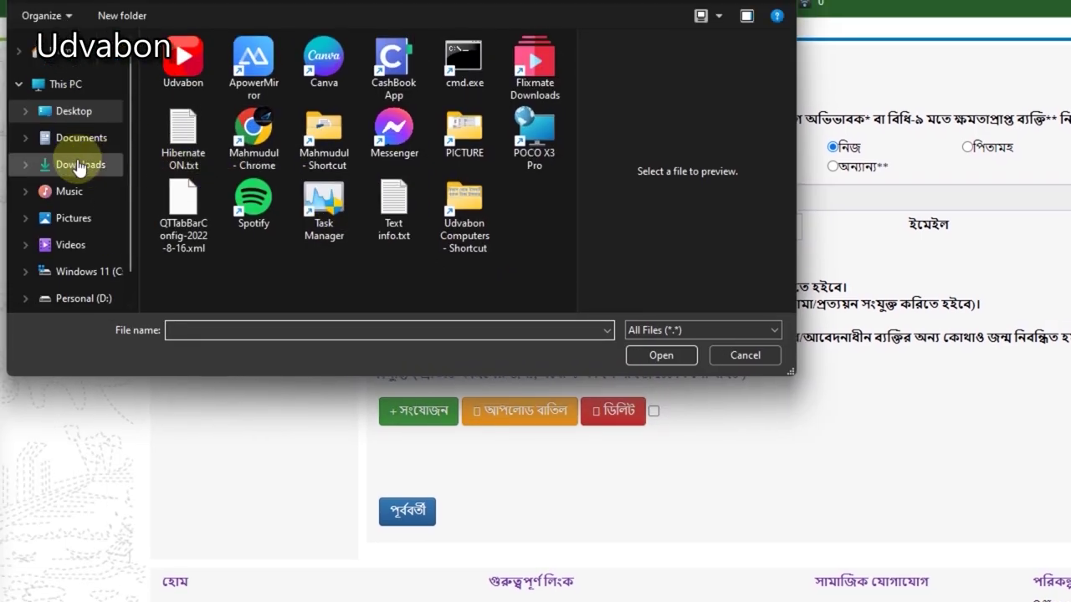
Step: Attach the ID card image from the Downloads folder as the first document
click(79, 167)
scroll(268, 172, down, 5)
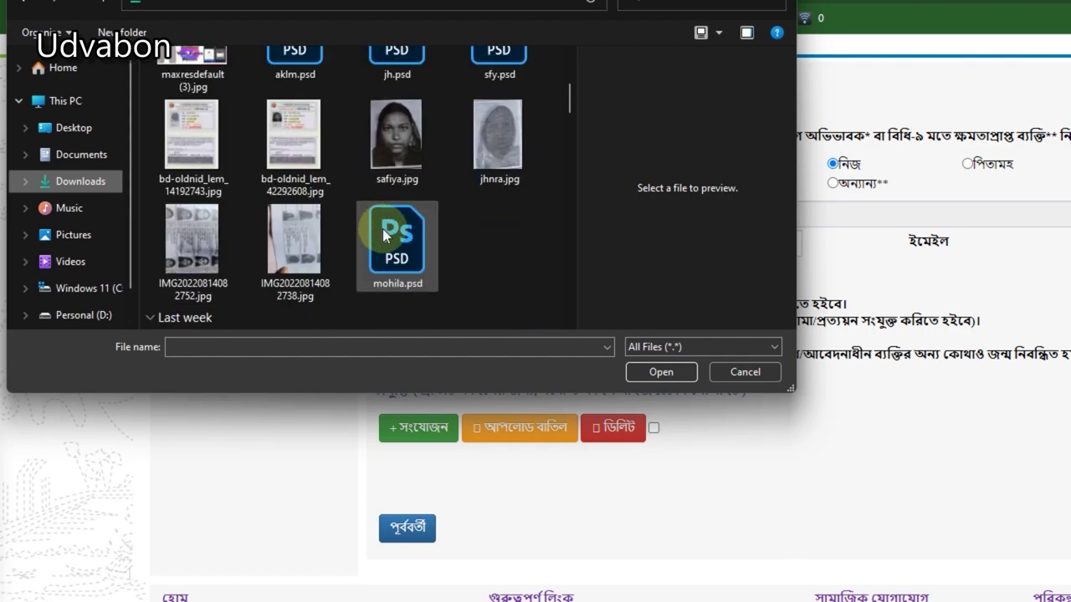
scroll(383, 234, down, 3)
scroll(382, 217, down, 2)
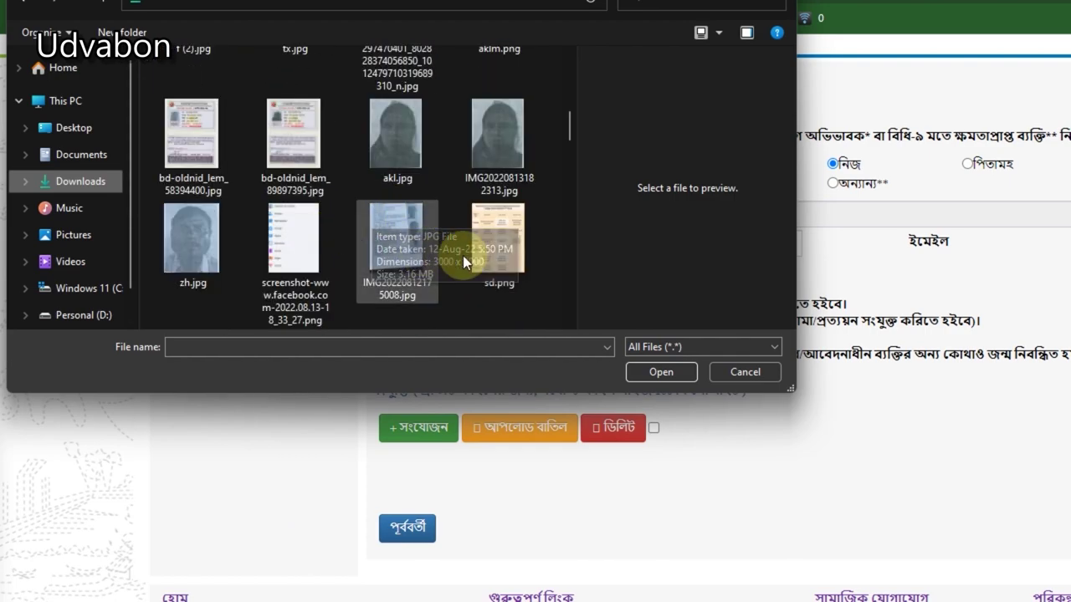
scroll(540, 268, down, 1)
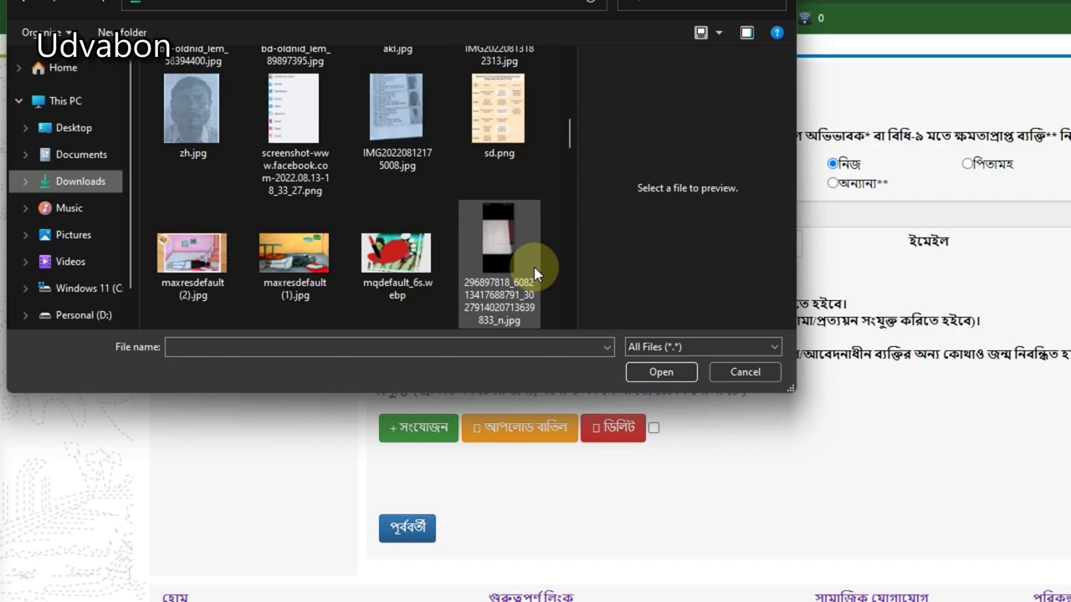
scroll(533, 267, down, 1)
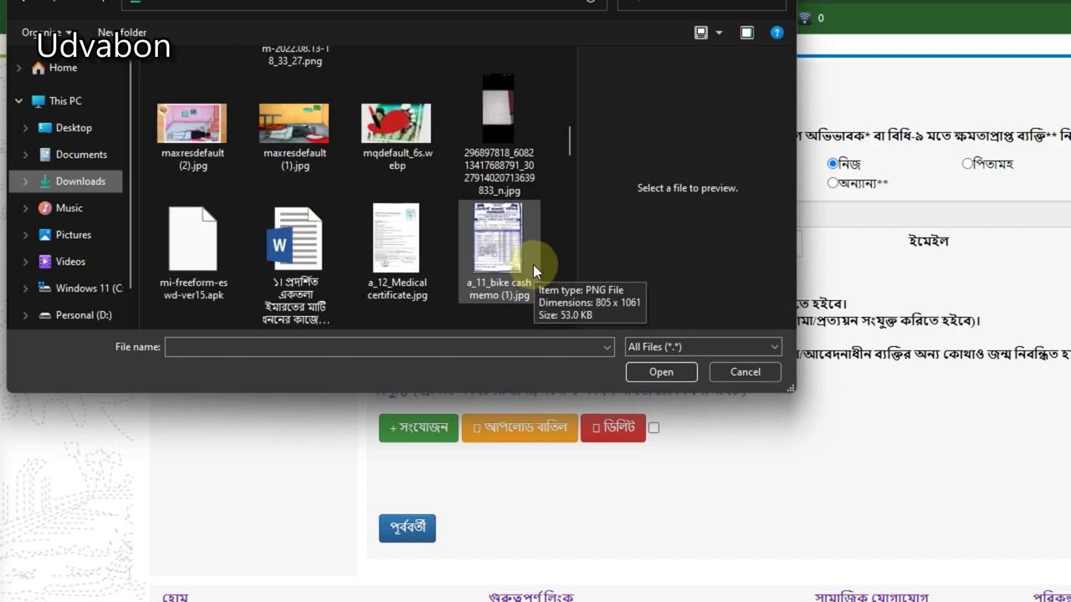
scroll(532, 263, up, 1)
scroll(528, 251, down, 2)
scroll(529, 250, down, 3)
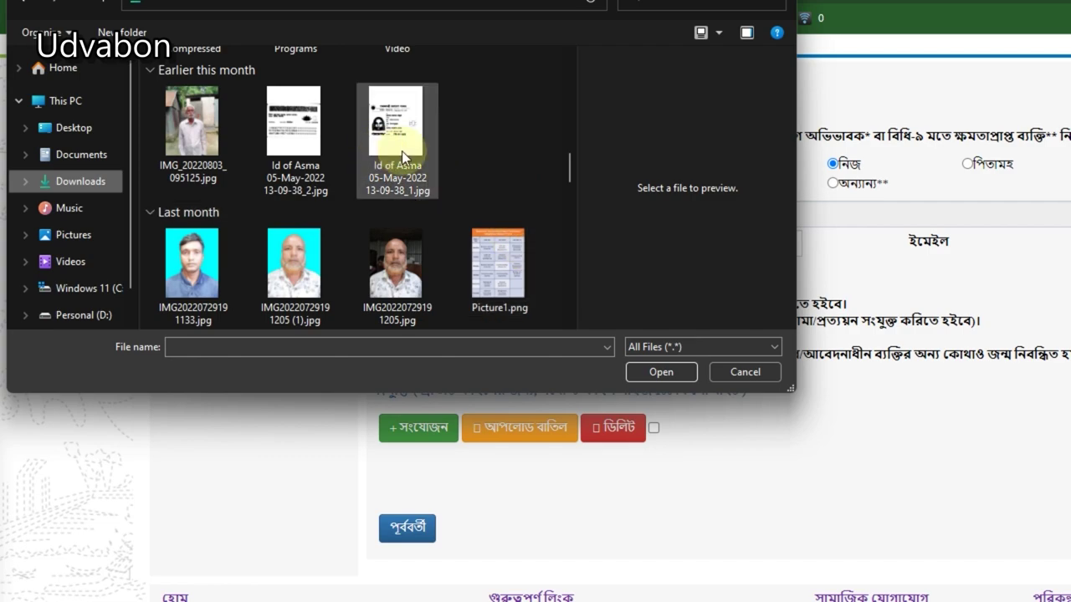
click(402, 150)
click(651, 372)
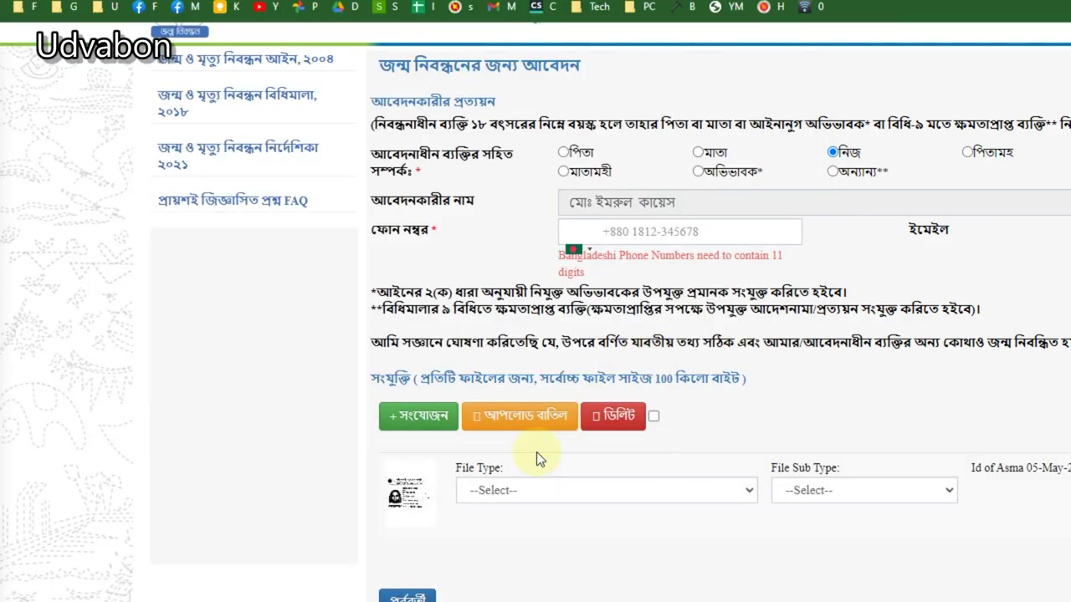
drag(803, 418, 767, 418)
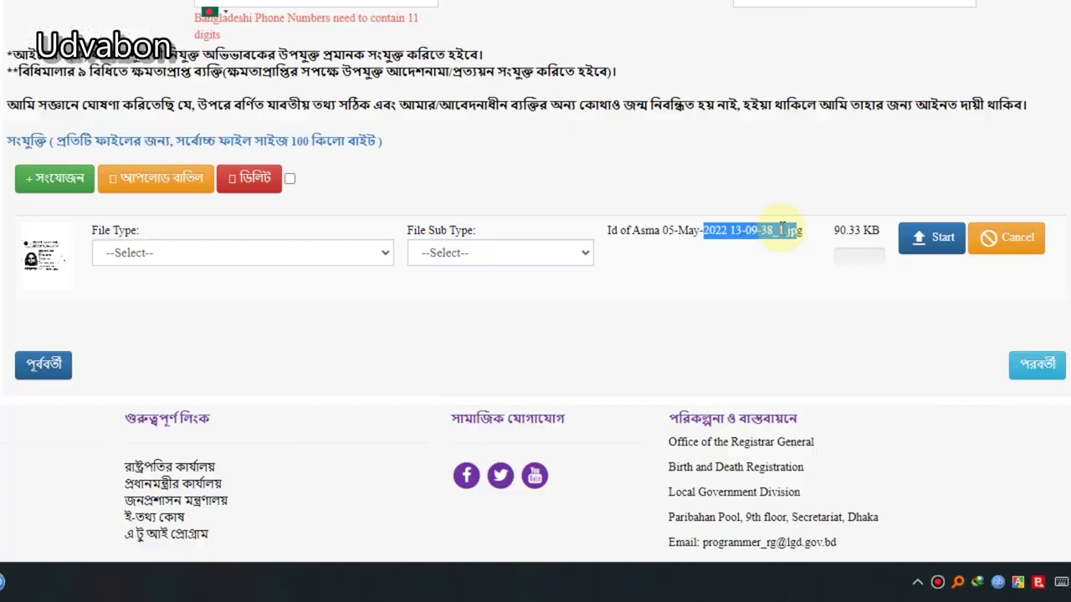
Step: Attach rj.png (136.41 KB) from Downloads as a second document; it exceeds the 100 KB limit
click(21, 177)
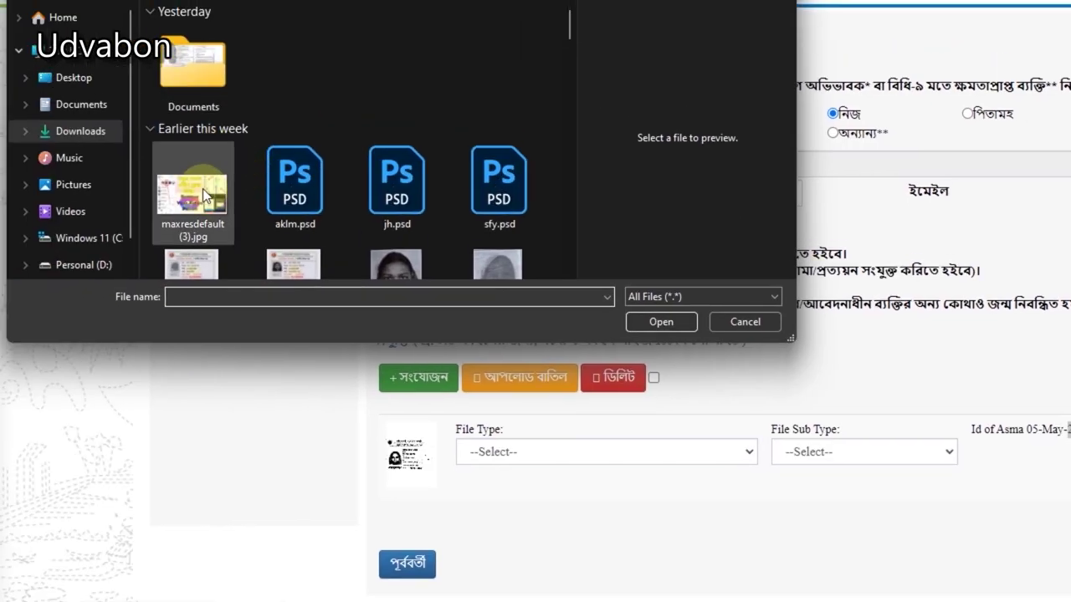
scroll(183, 141, down, 5)
scroll(444, 184, down, 5)
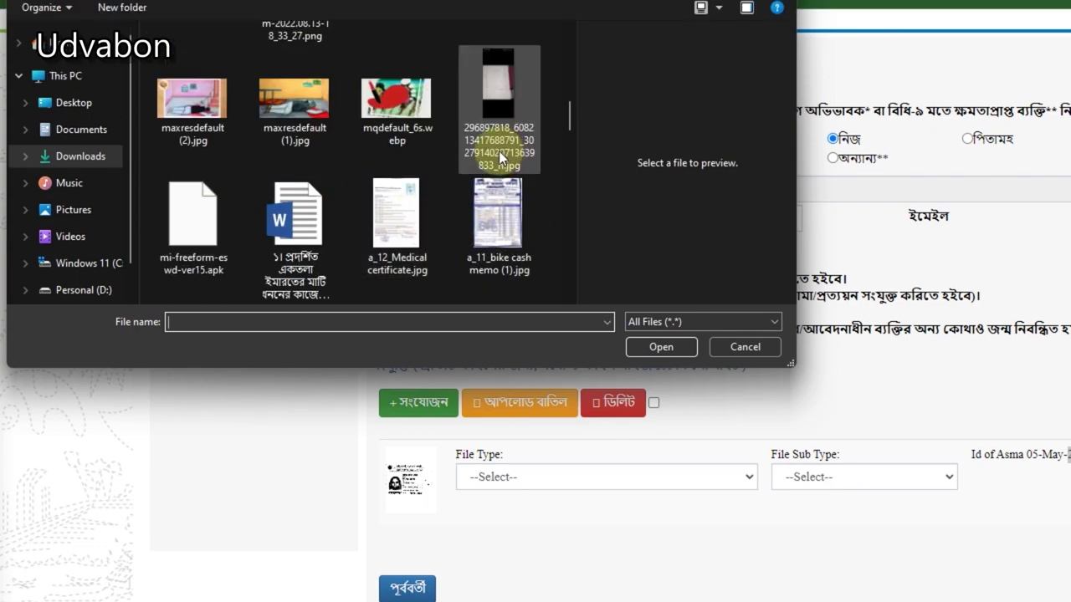
scroll(488, 226, down, 4)
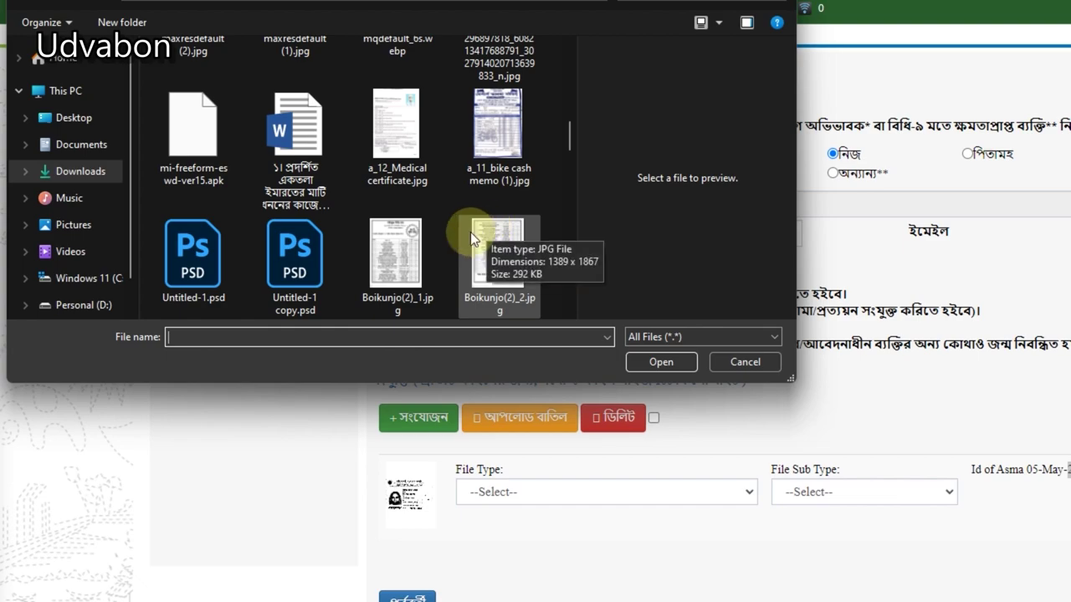
scroll(440, 228, down, 5)
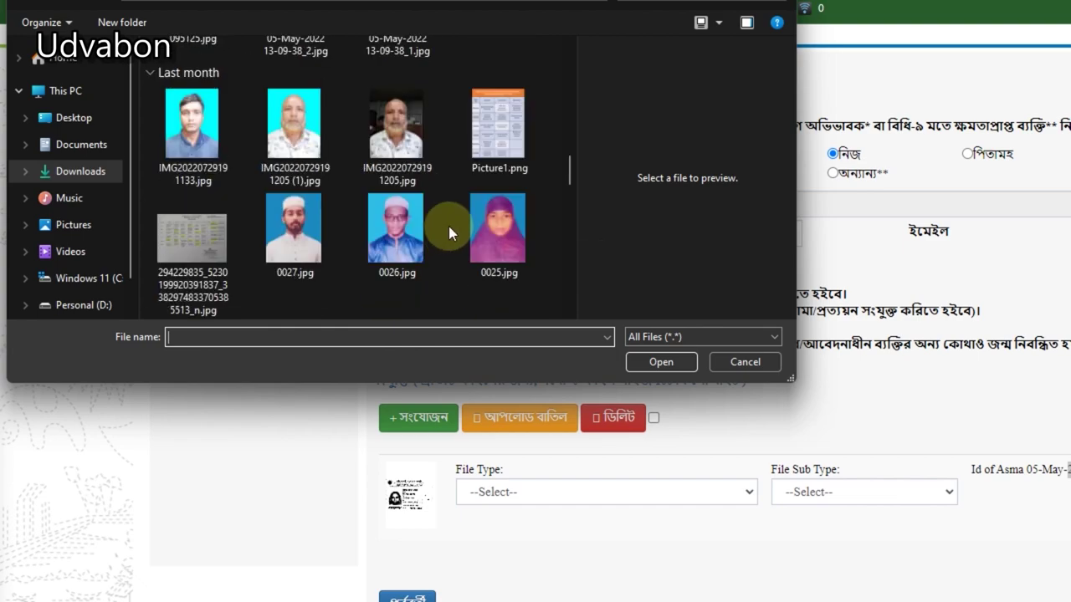
scroll(449, 226, down, 3)
scroll(335, 240, down, 5)
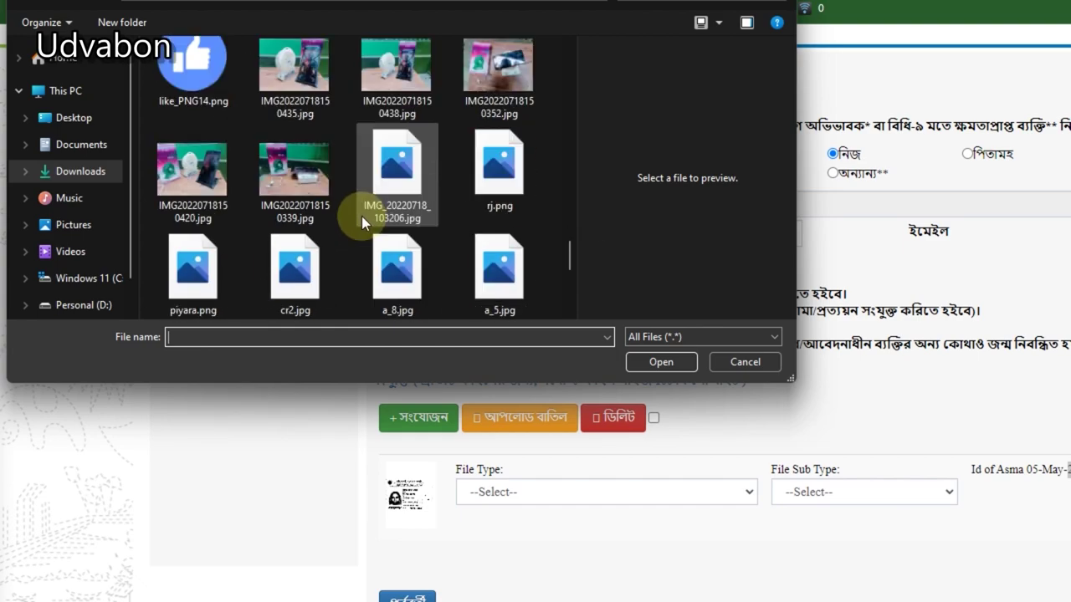
click(475, 182)
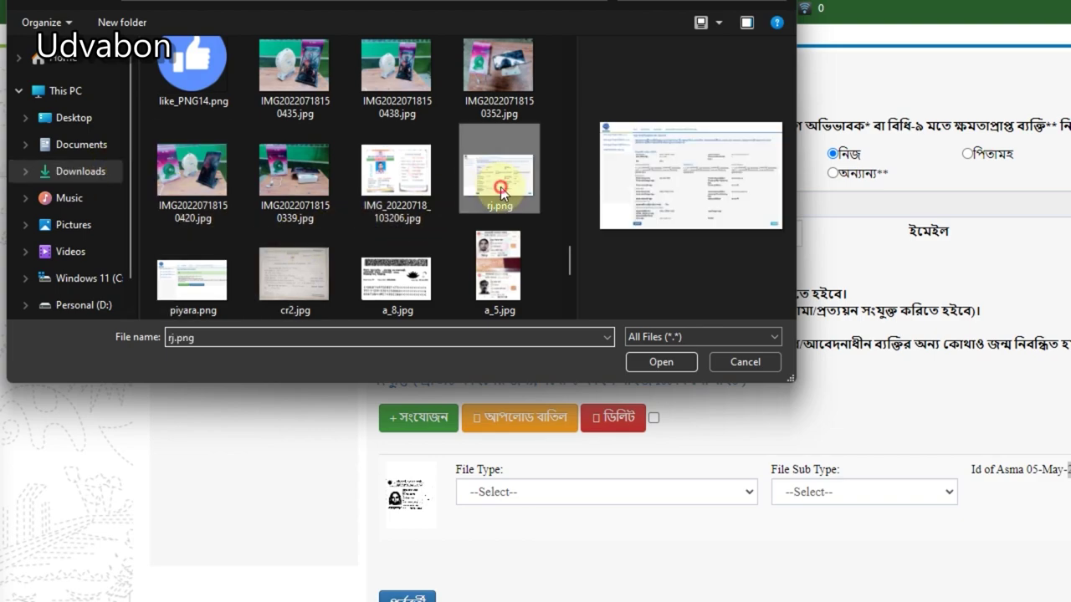
click(674, 362)
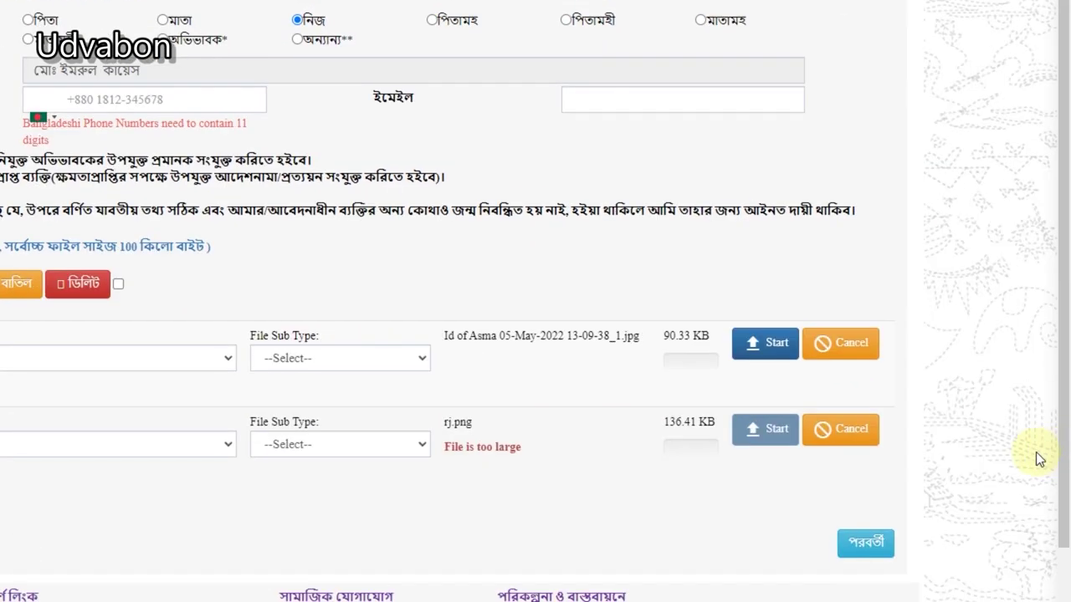
Step: Remove rj.png and upload the 90.33 KB ID image as the doctor's certificate document
click(870, 443)
click(116, 357)
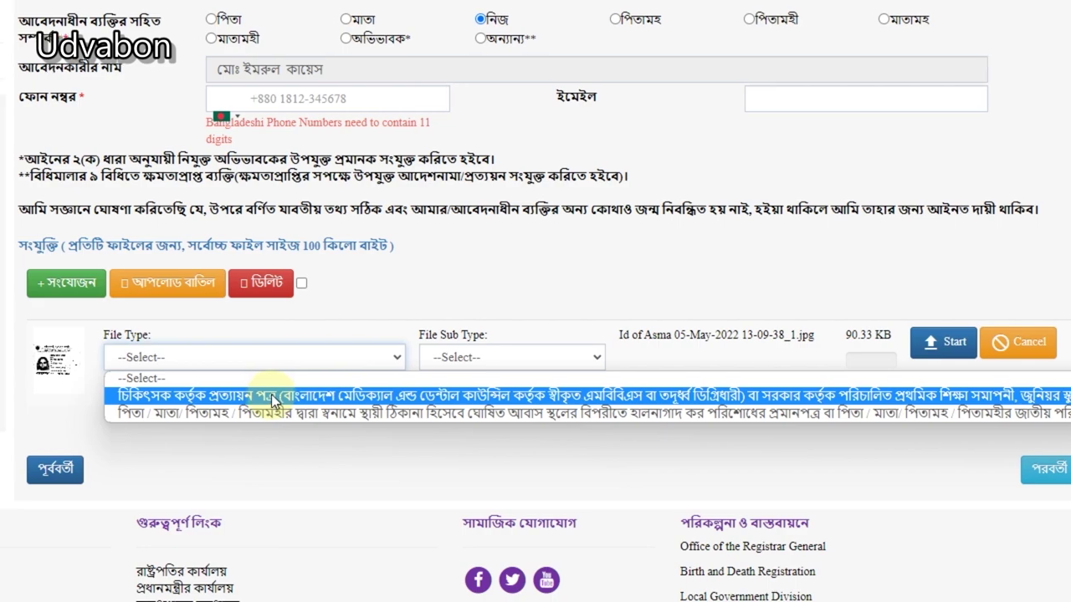
click(271, 395)
click(317, 357)
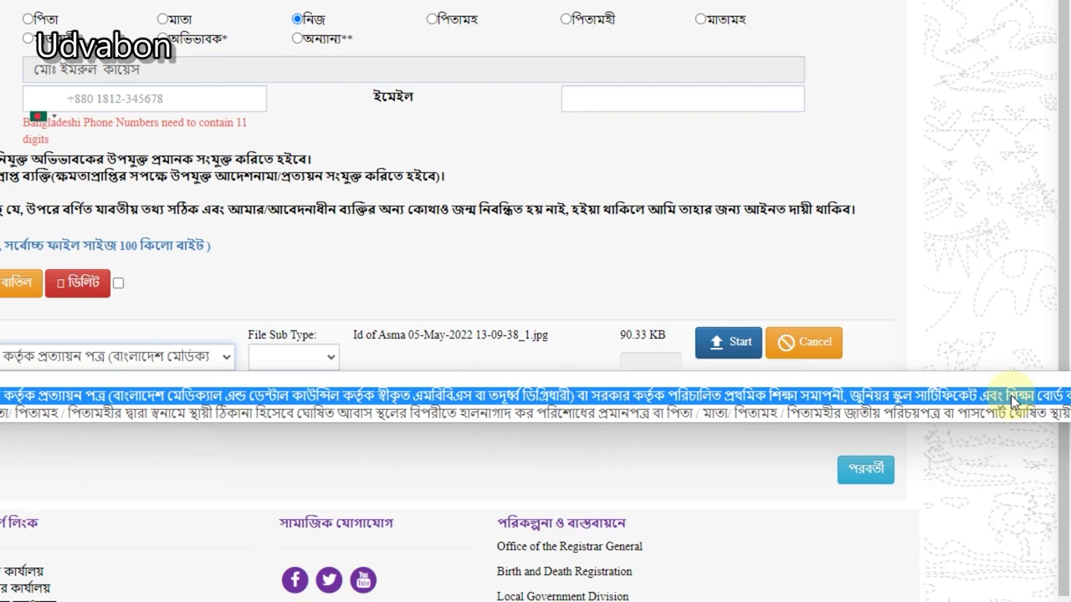
click(304, 314)
click(817, 342)
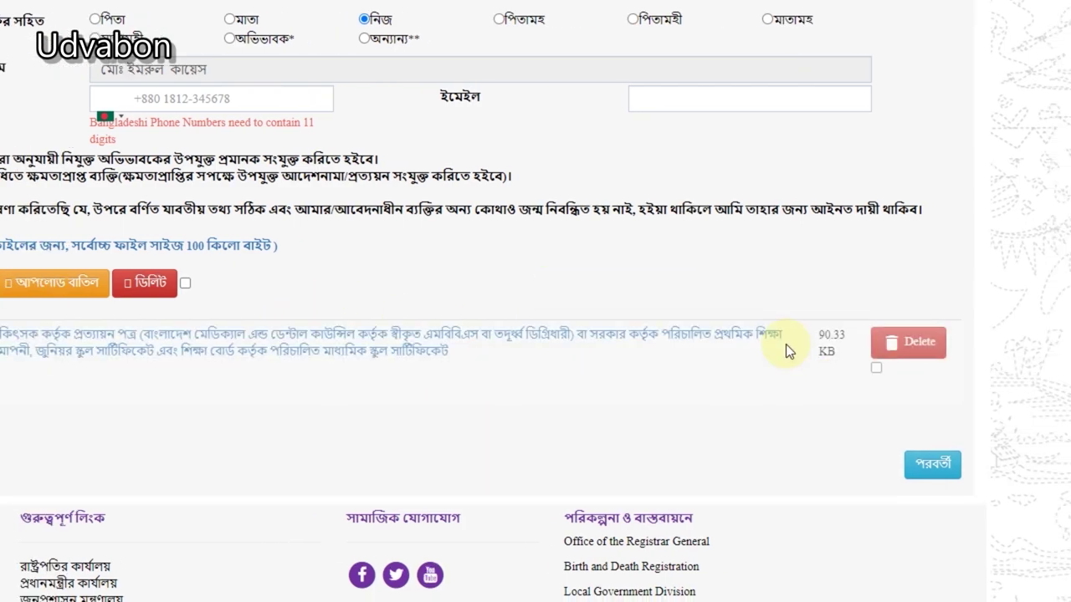
click(128, 282)
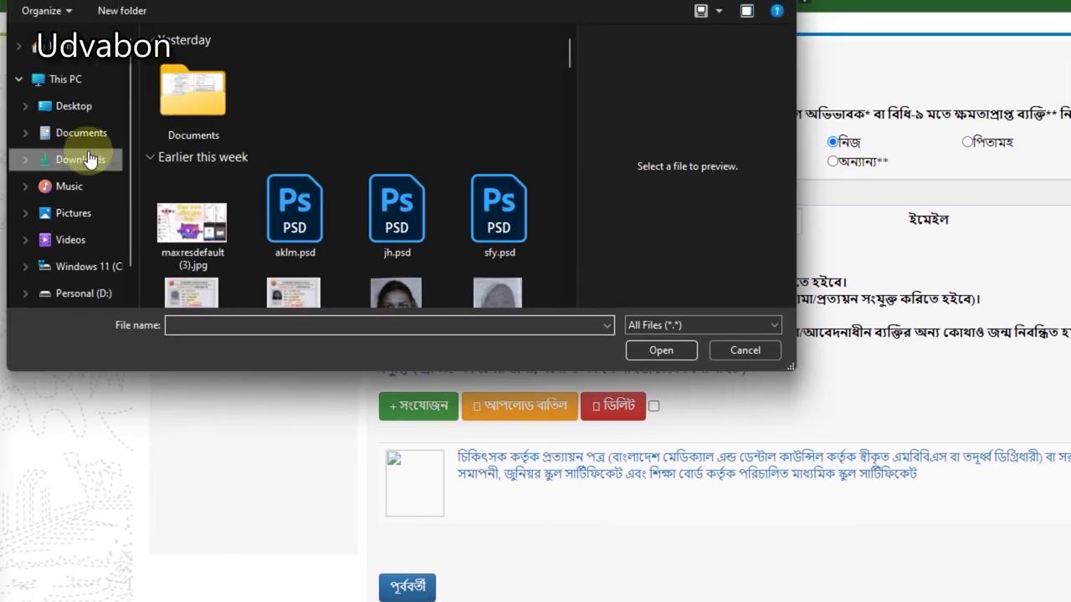
Step: Upload tx.jpg from Downloads as the parents' permanent-address proof document
click(89, 159)
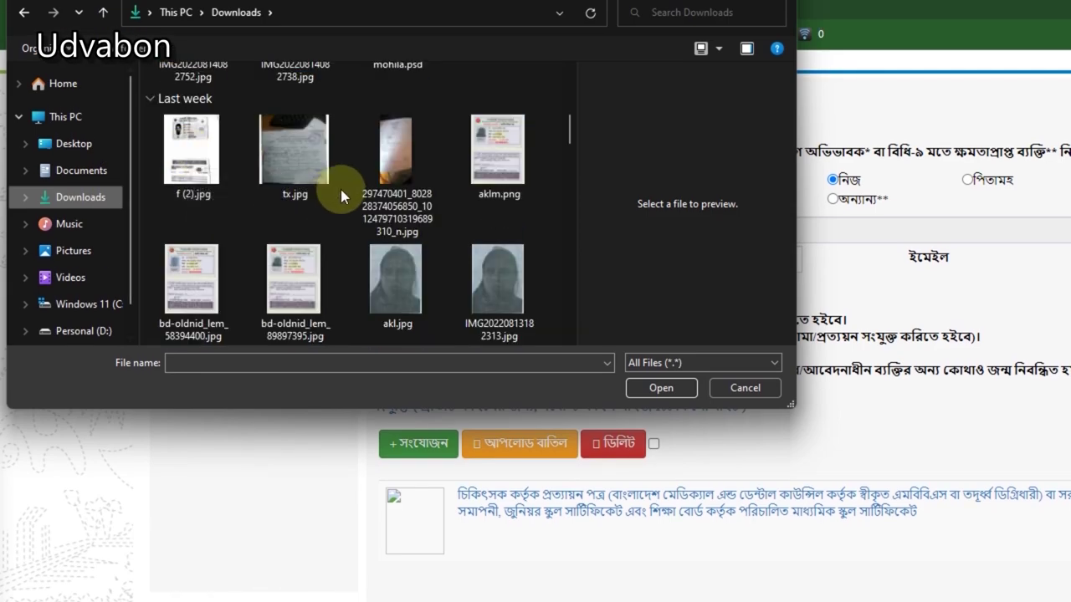
click(315, 169)
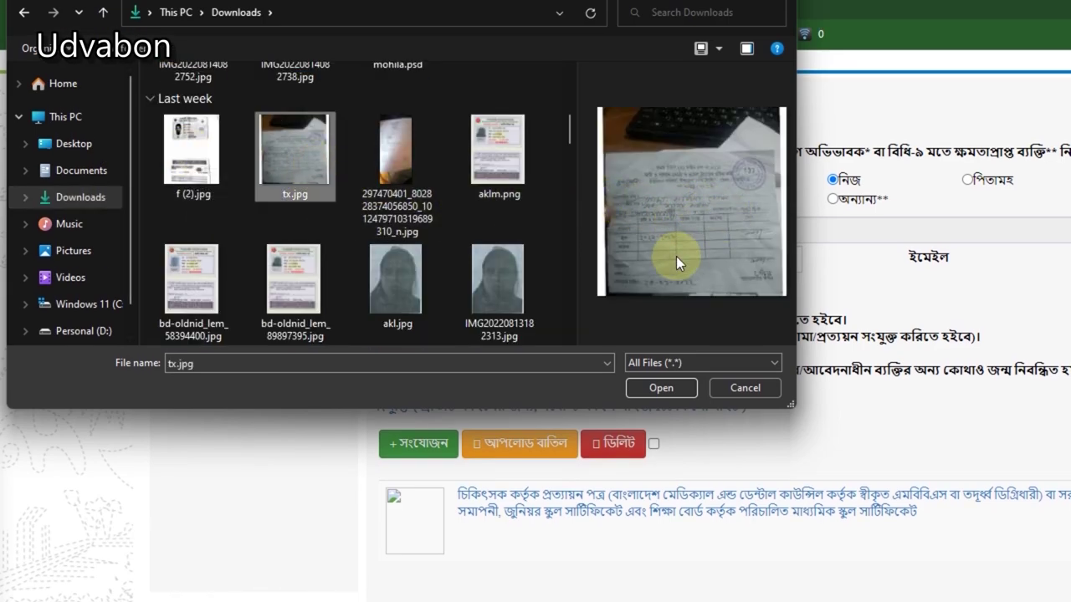
click(678, 387)
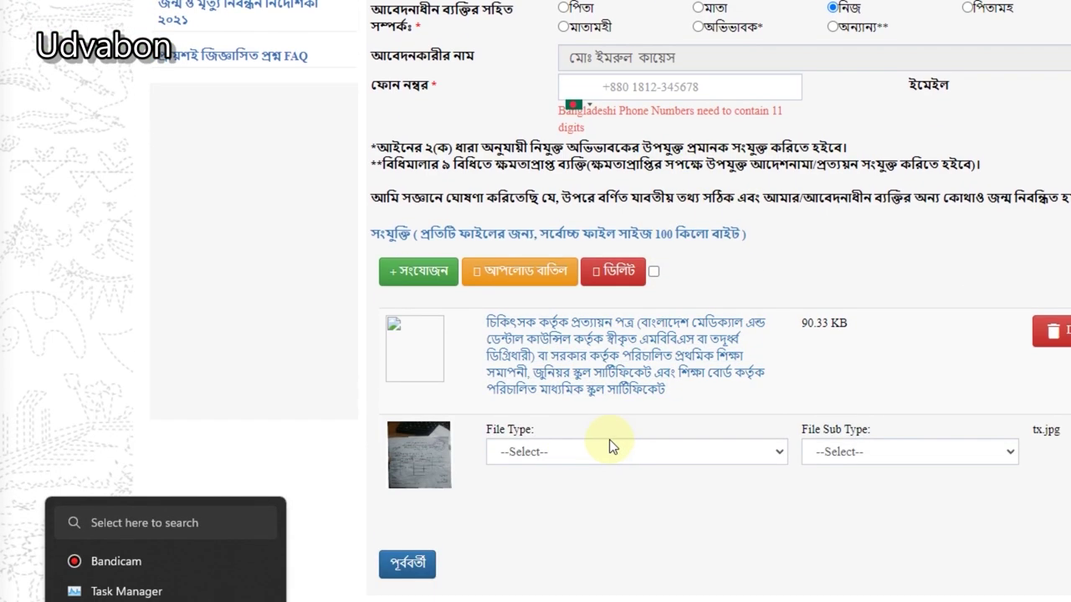
click(572, 452)
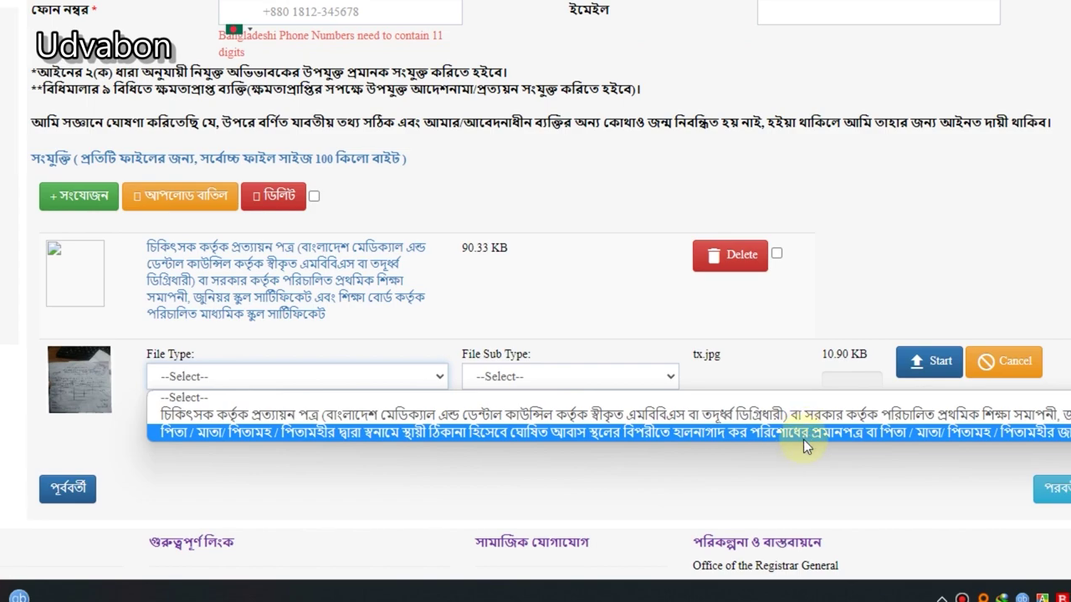
click(854, 432)
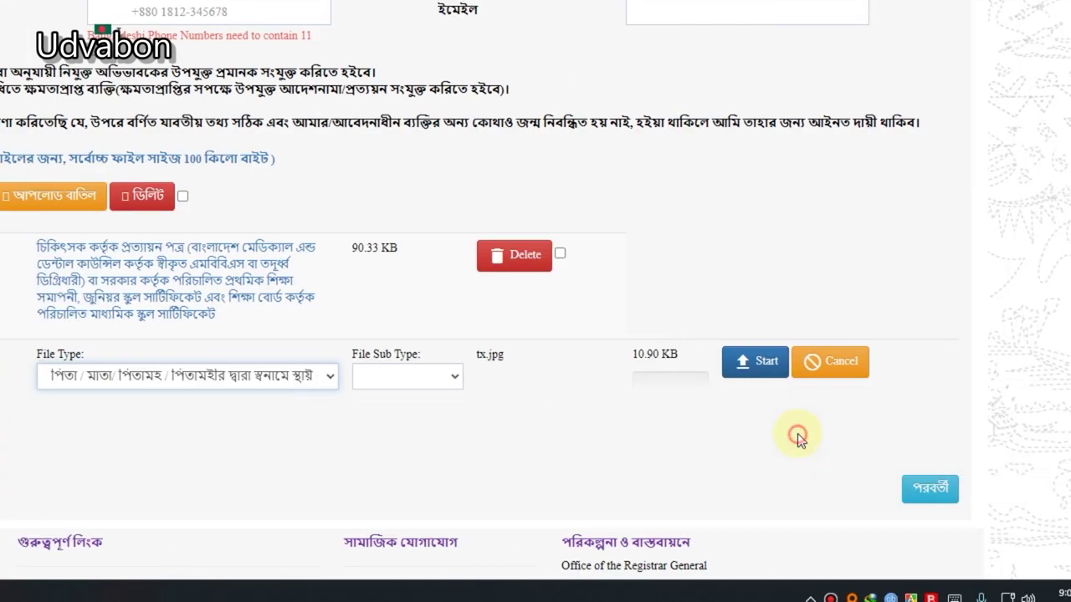
click(807, 368)
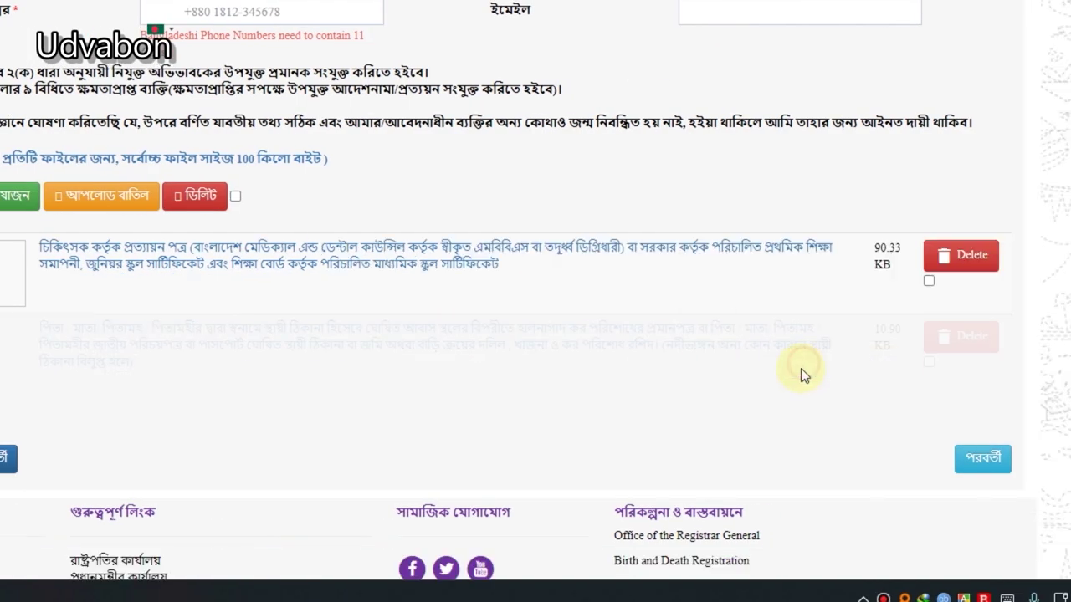
Step: Go back to the applicant's phone number field to correct it
scroll(510, 305, down, 1)
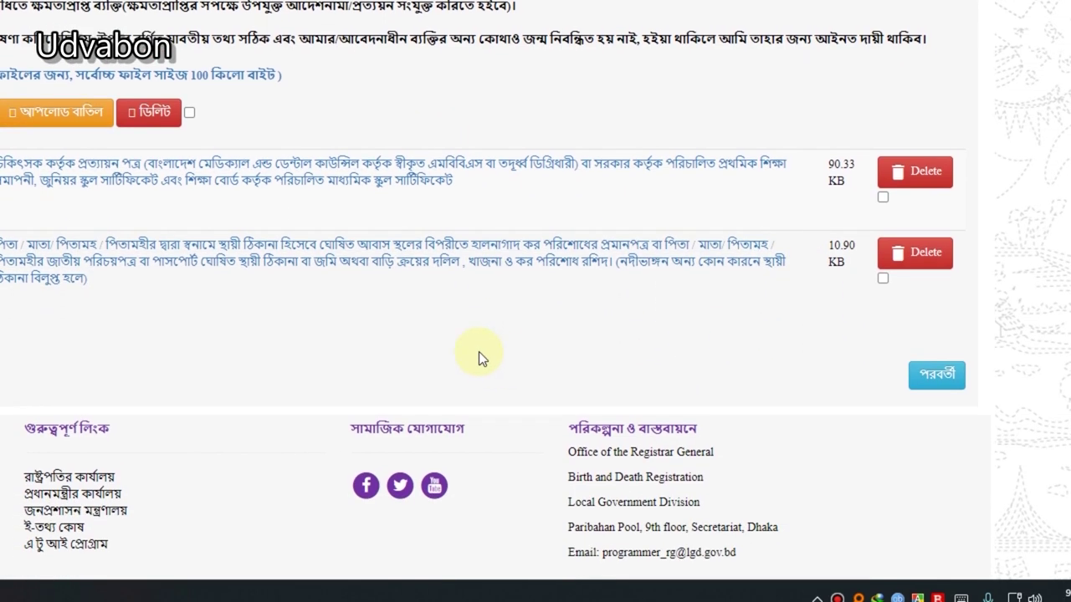
scroll(293, 142, up, 3)
click(233, 138)
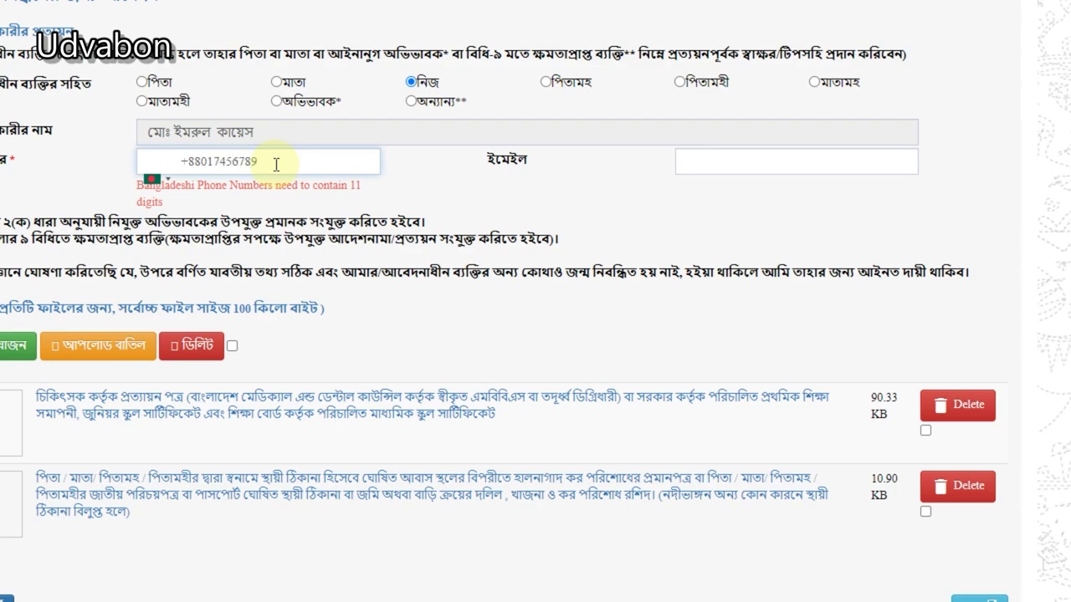
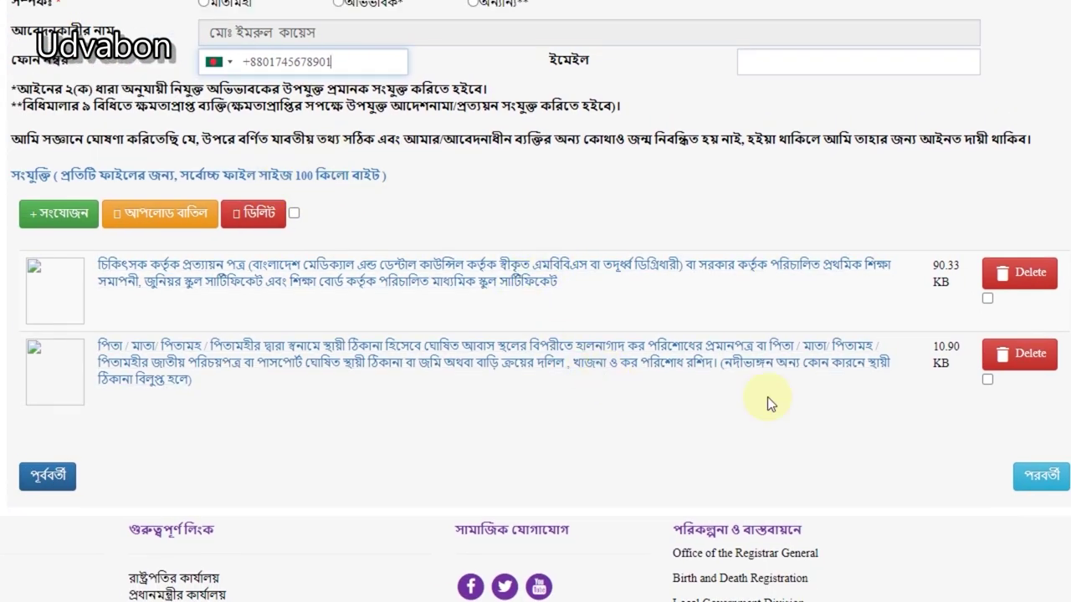
Step: Enter the applicant's full 11-digit phone number and continue to the review page
click(866, 446)
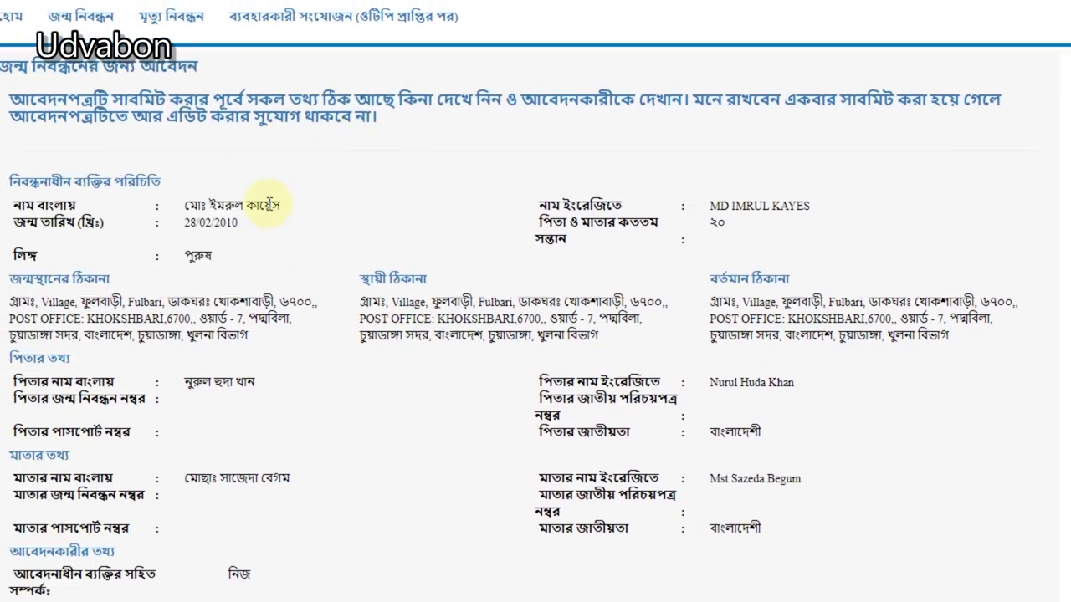
Step: Check the child's Bangla and English names, mother's name and phone row, then submit (সাবমিট)
drag(227, 200, 686, 322)
click(655, 326)
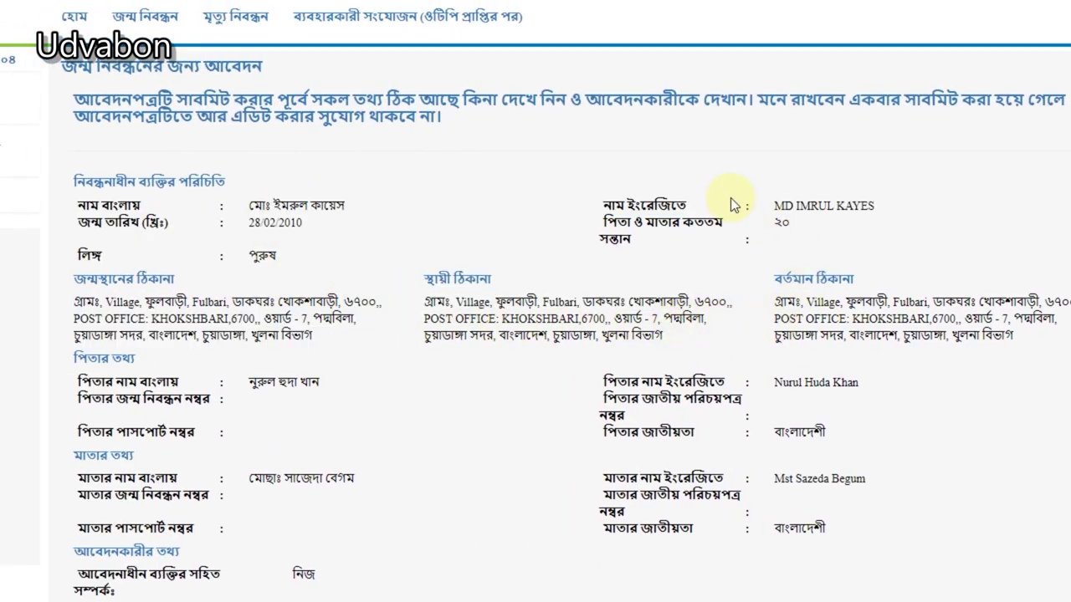
drag(730, 205, 870, 209)
scroll(719, 402, down, 3)
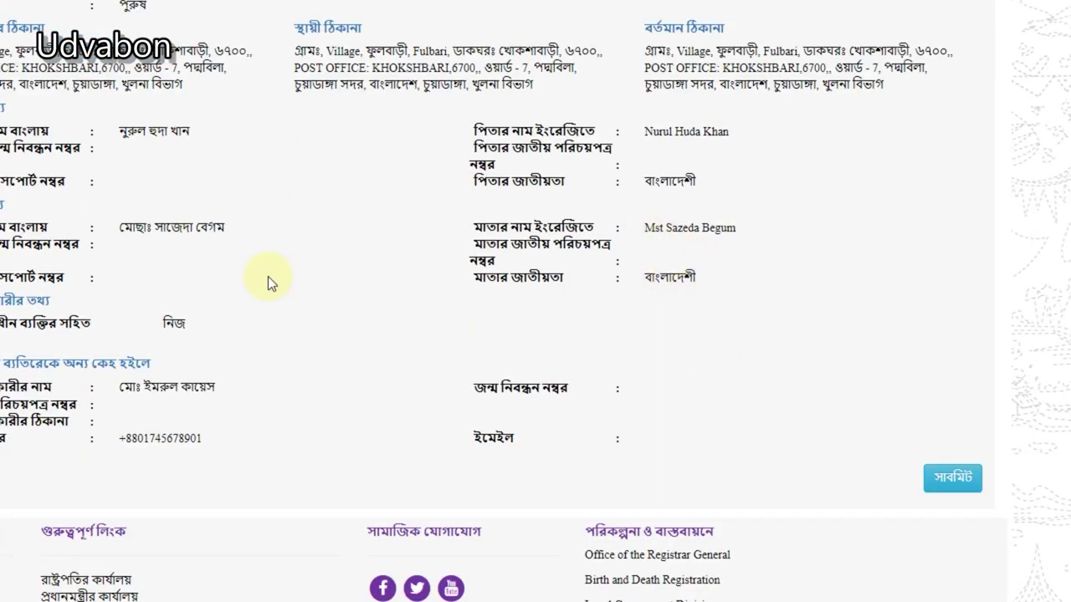
drag(935, 227, 962, 228)
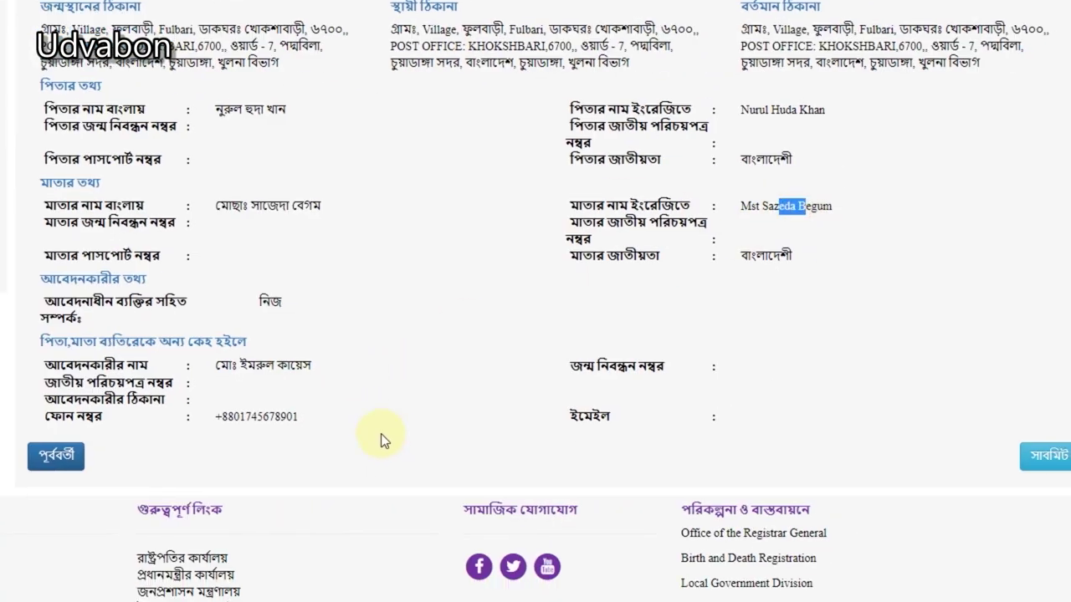
triple_click(266, 408)
click(739, 407)
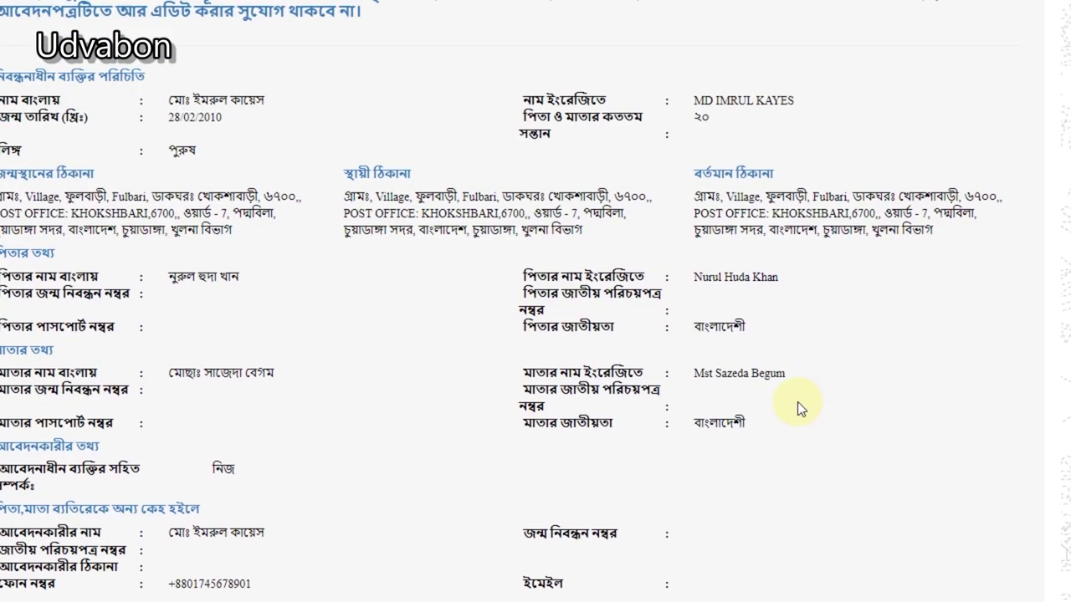
scroll(801, 427, down, 3)
click(876, 434)
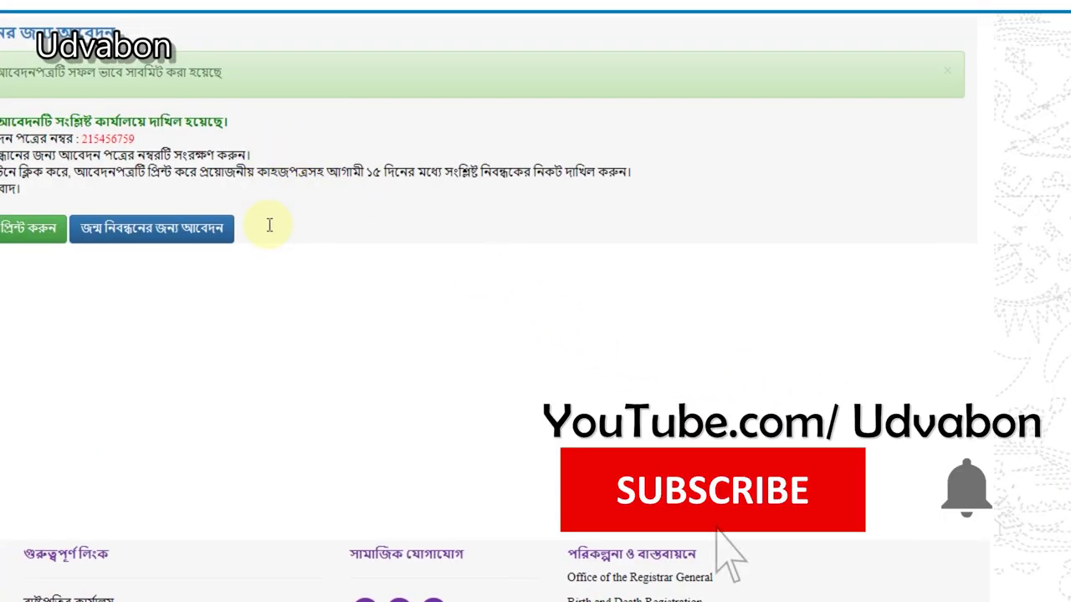
Step: Select the application number on the success page and copy it via the right-click menu
drag(79, 138, 104, 138)
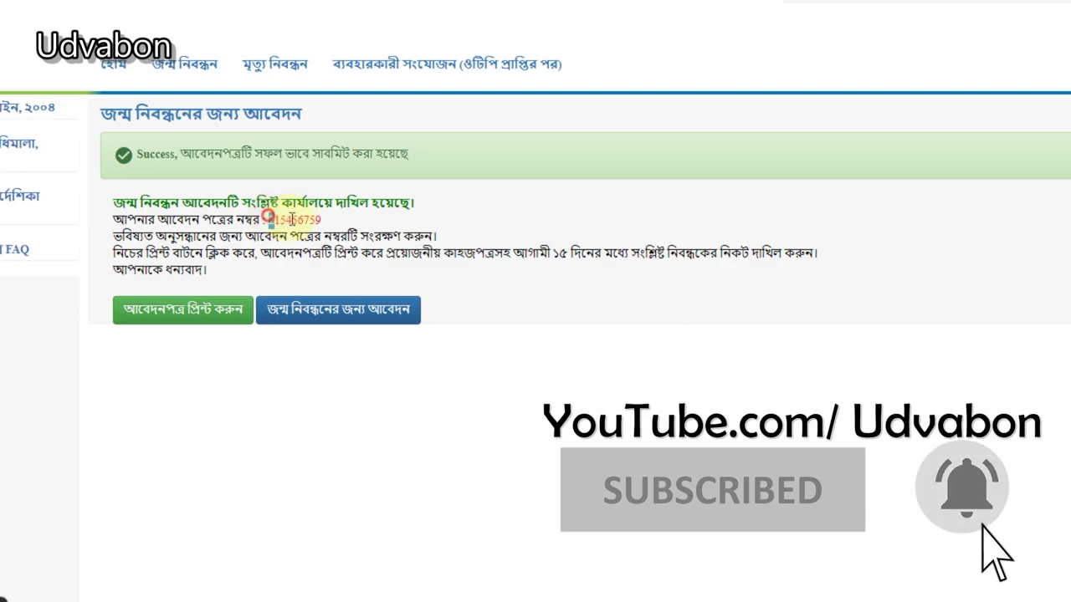
drag(291, 219, 320, 220)
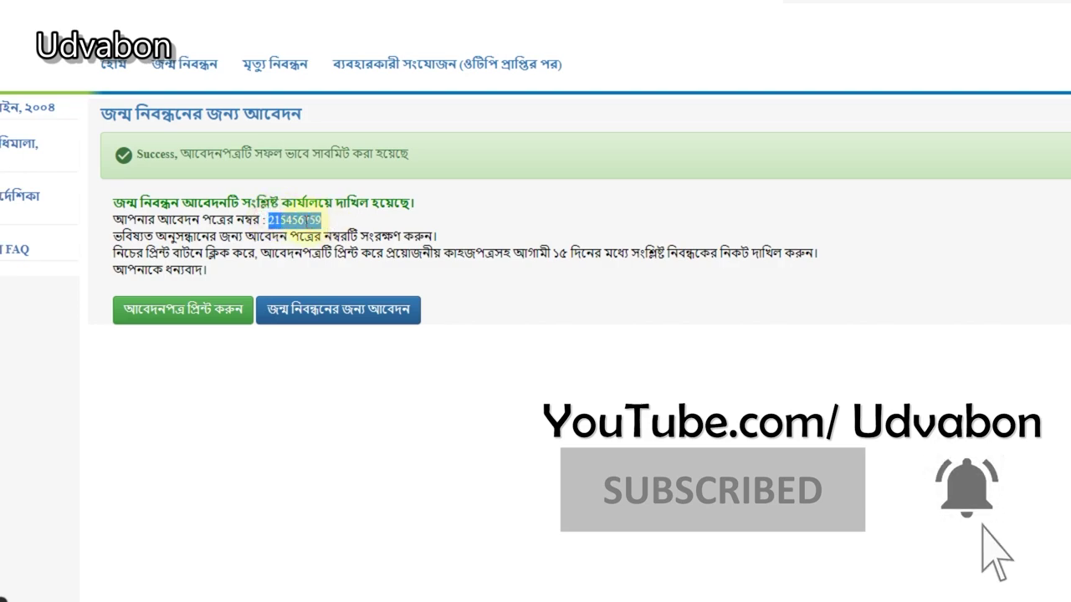
right_click(282, 213)
click(350, 231)
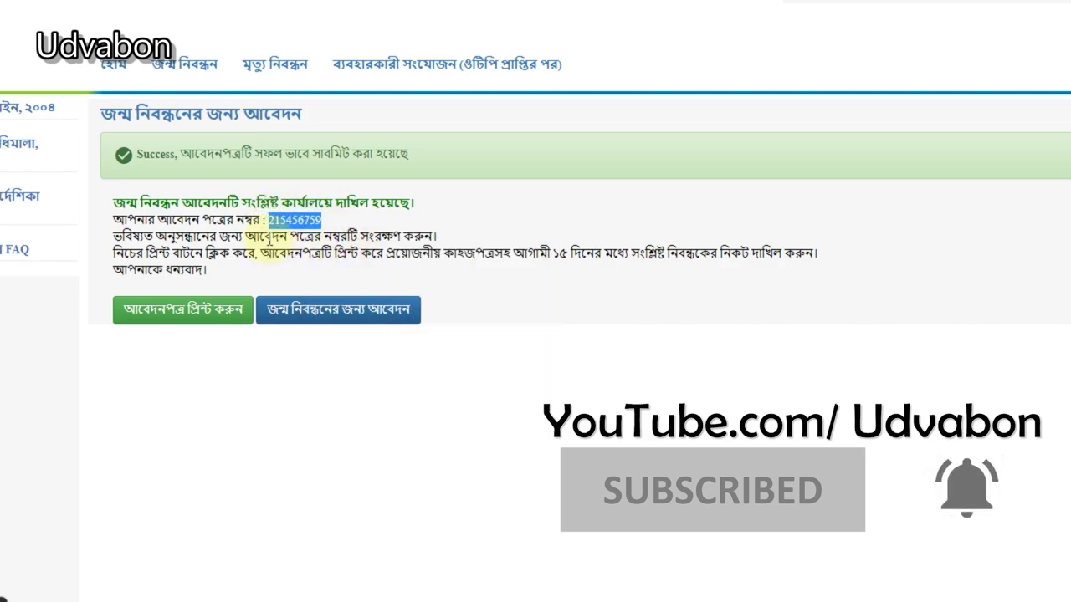